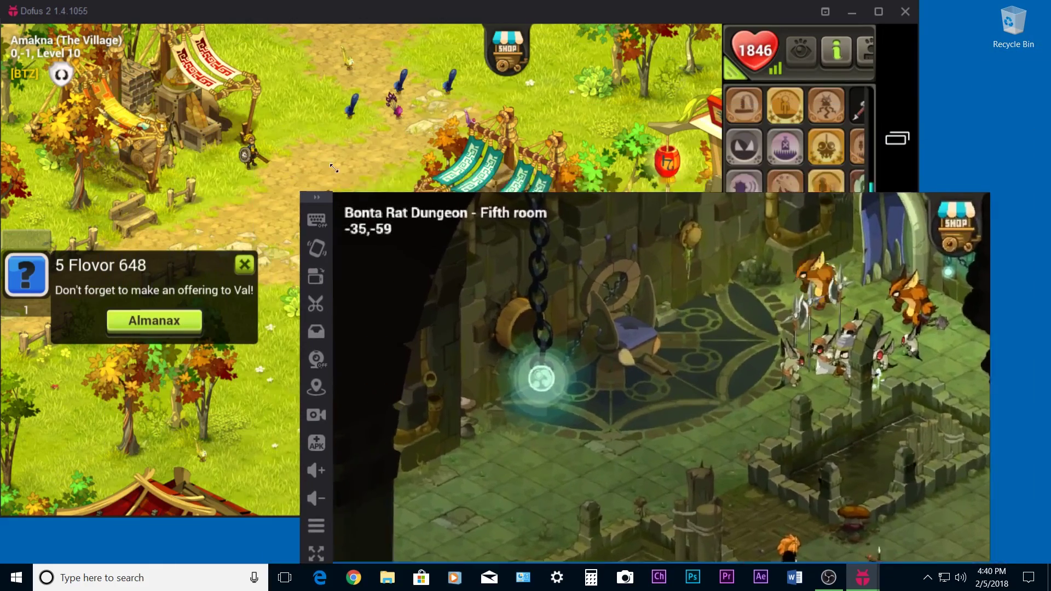
Shrink and reposition the KOPLAYER and Dofus 2 windows so both game views sit side by side
left_click_drag(527, 190, 643, 120)
left_click_drag(88, 12, 137, 35)
left_click_drag(49, 22, 217, 148)
left_click_drag(403, 168, 177, 7)
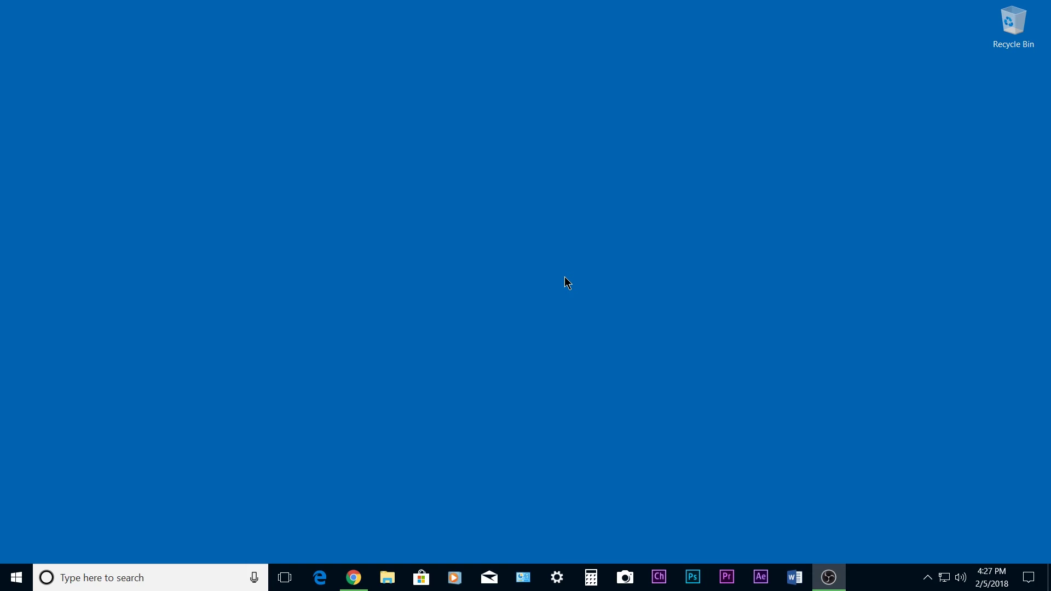
Search Google for 'koplayer' and open the official KOPLAYER website
left_click(360, 583)
left_click(385, 282)
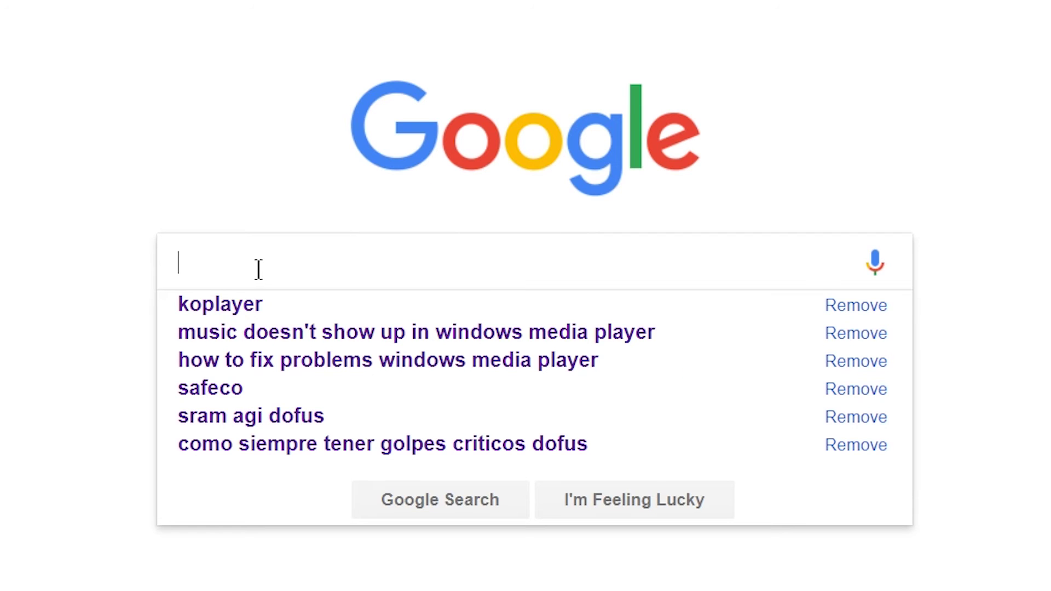
type("koplayer")
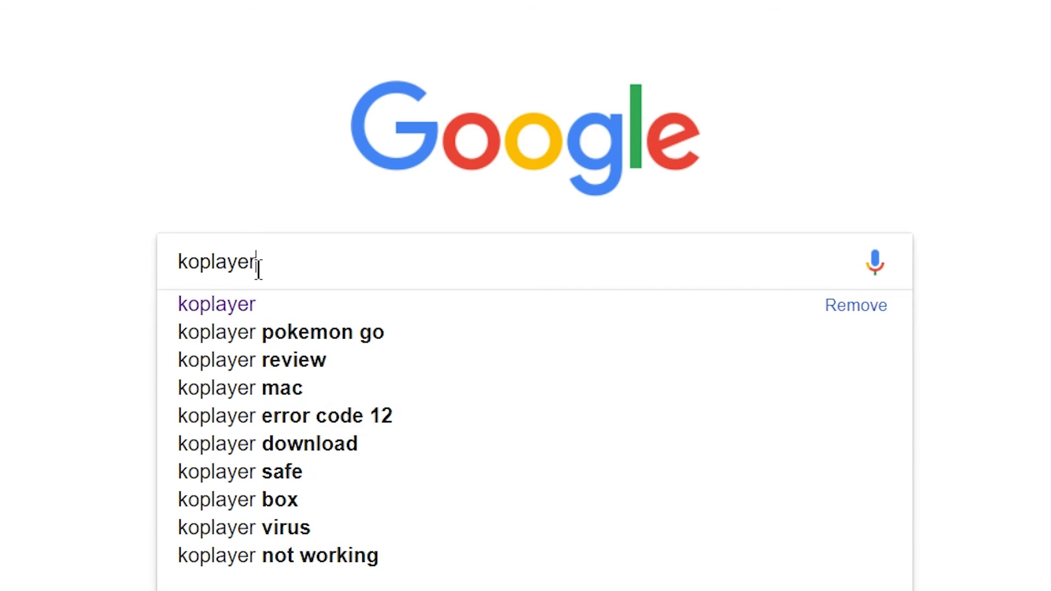
key("Return")
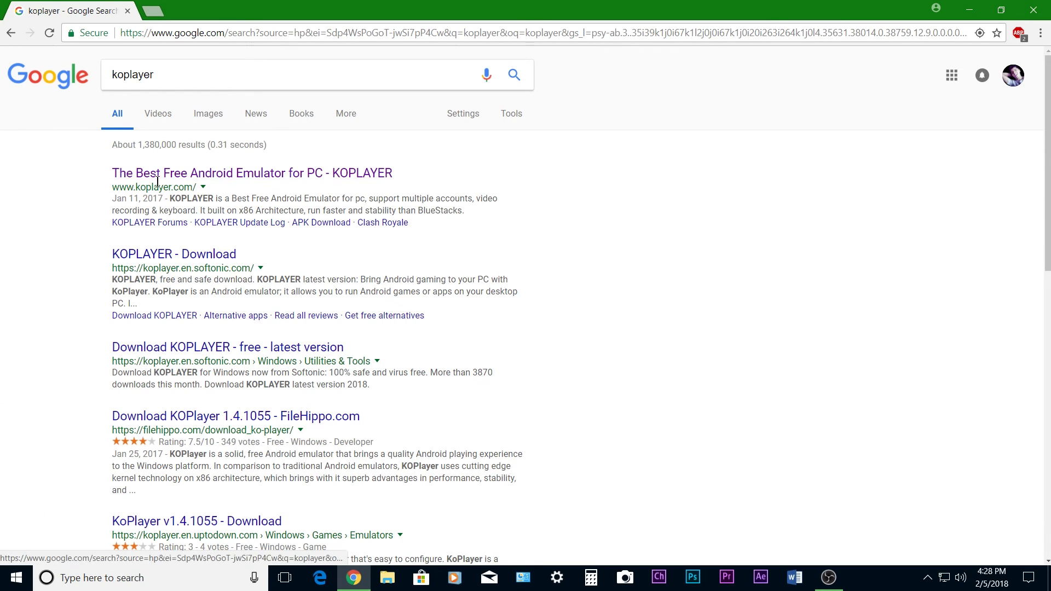
left_click(210, 180)
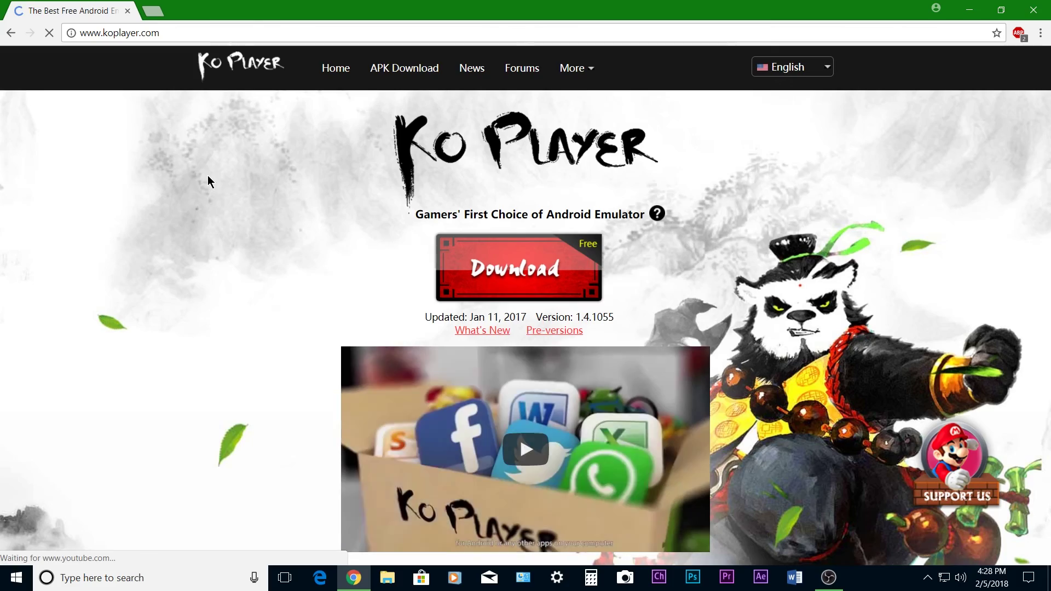
Download the KOPLAYER 1.4.1055 installer from the site's Download button
scroll(628, 205, "down", 3)
scroll(627, 204, "down", 10)
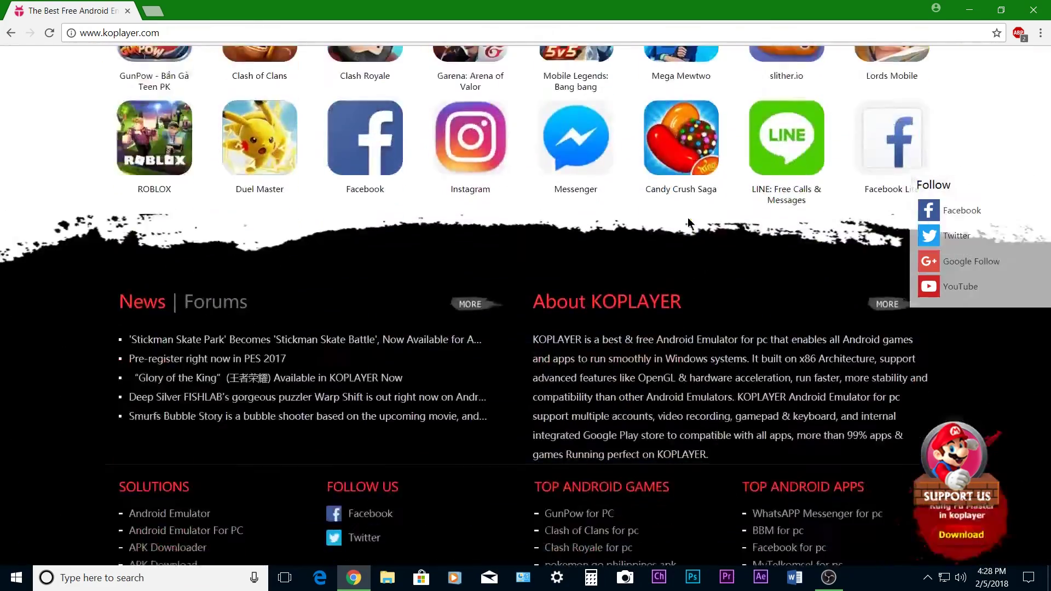
scroll(689, 225, "up", 15)
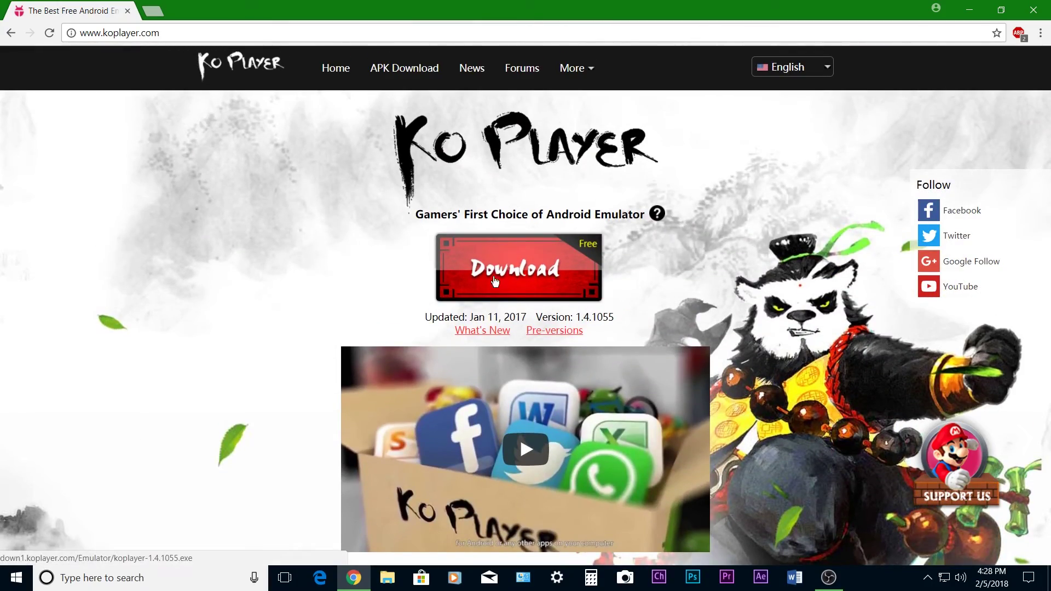
left_click(527, 272)
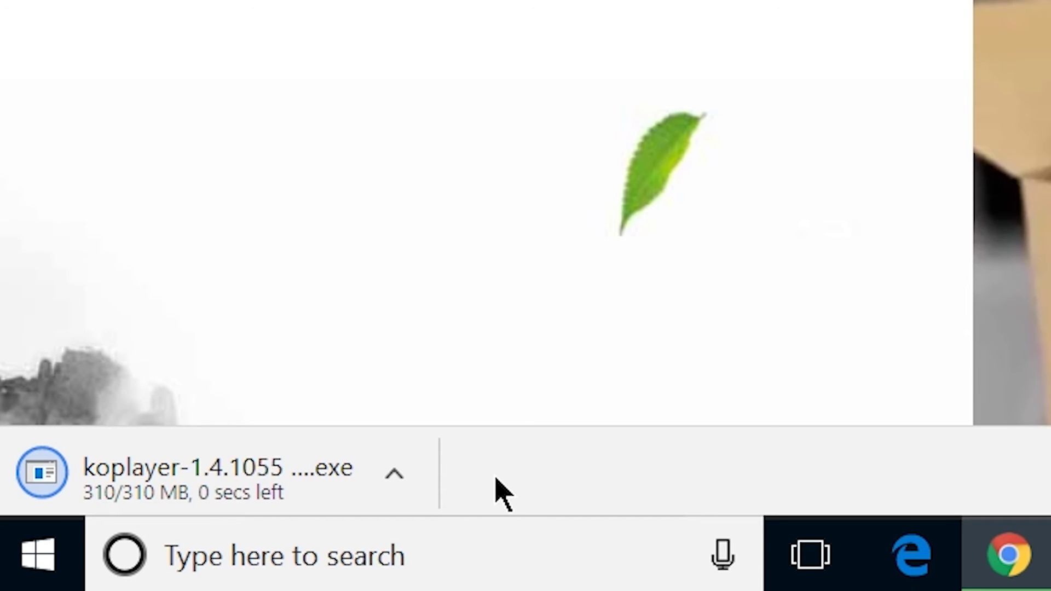
Run the downloaded KOPLAYER installer, confirm the setup language and accept the license
left_click(258, 481)
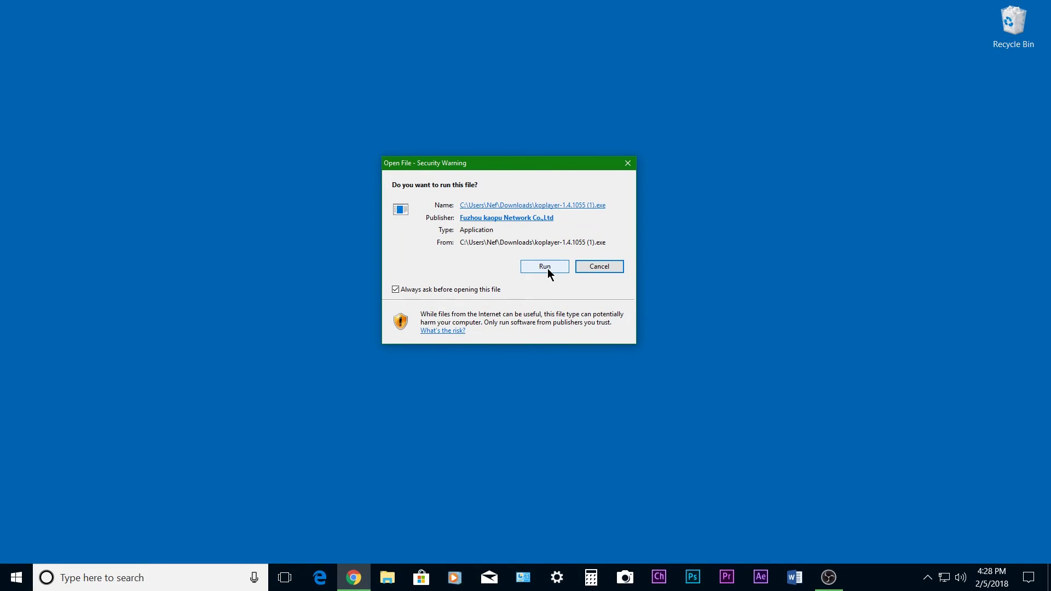
left_click(547, 268)
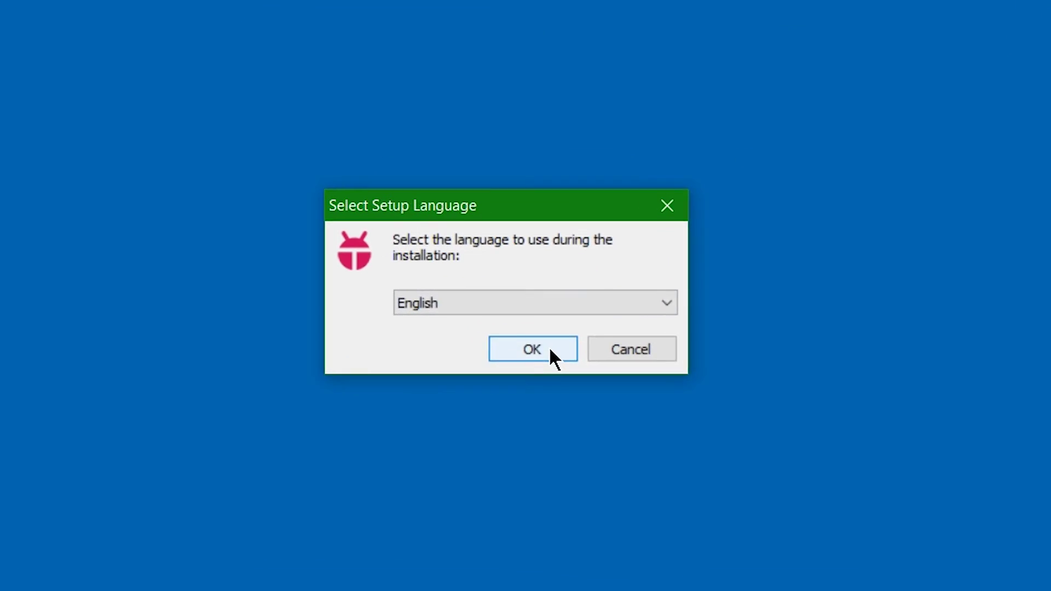
left_click(549, 301)
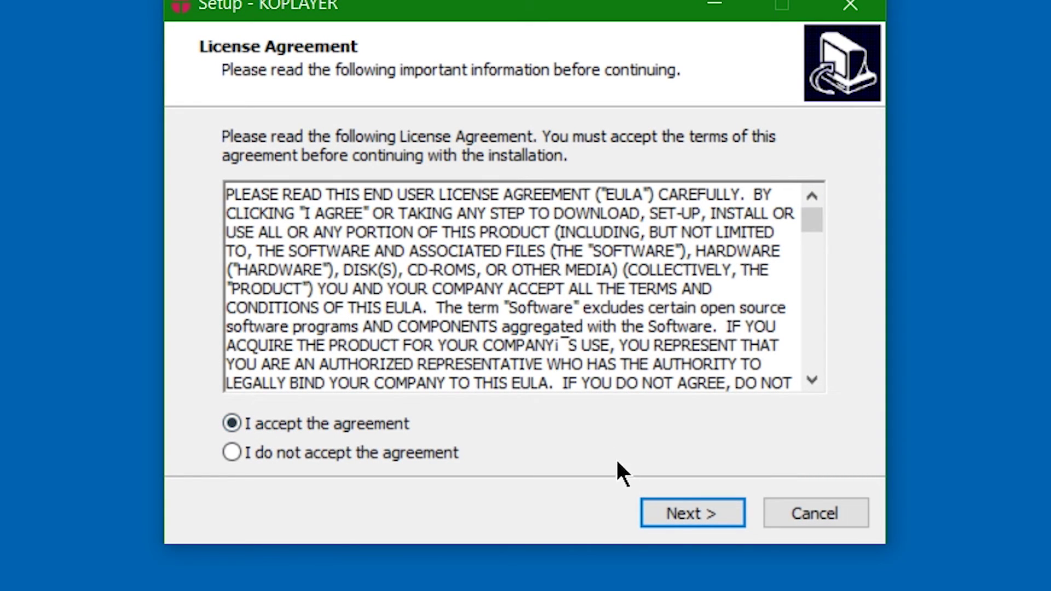
left_click(687, 514)
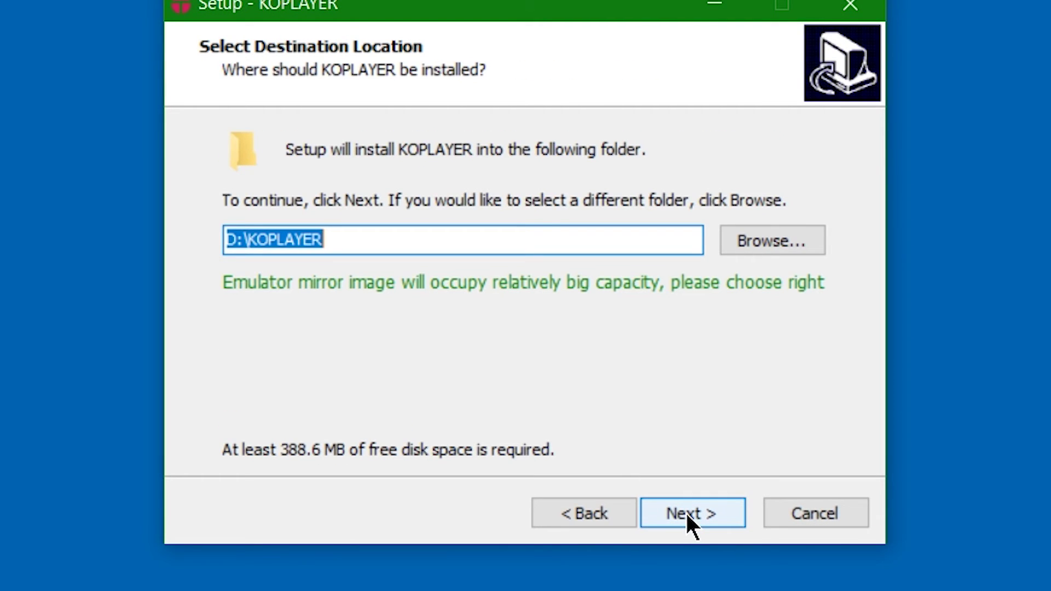
Change the install folder to C:\KOPLAYER on Local Disk (C:) and start installing
left_click(746, 242)
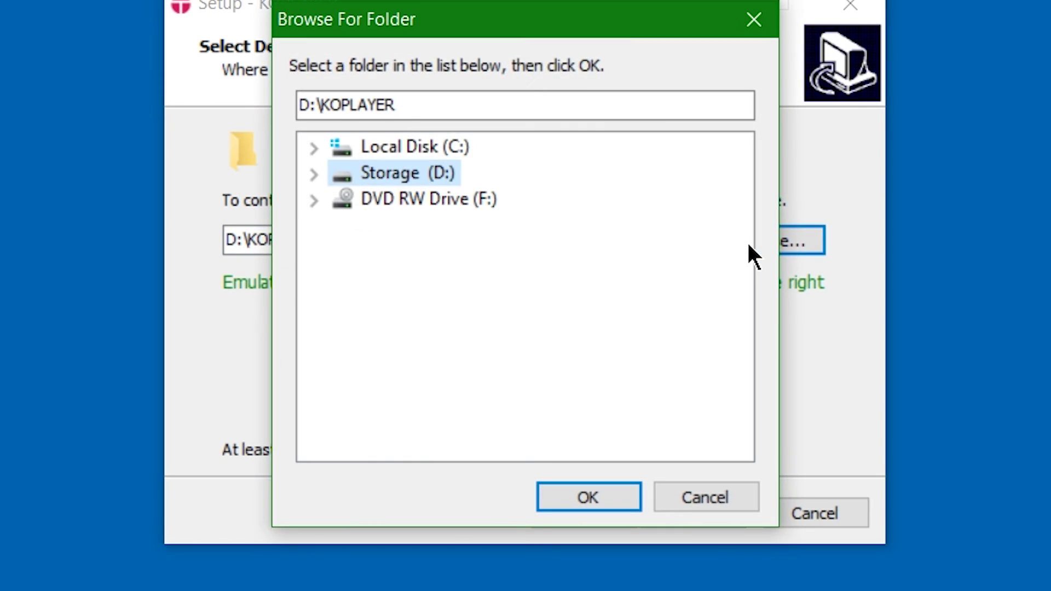
left_click(422, 149)
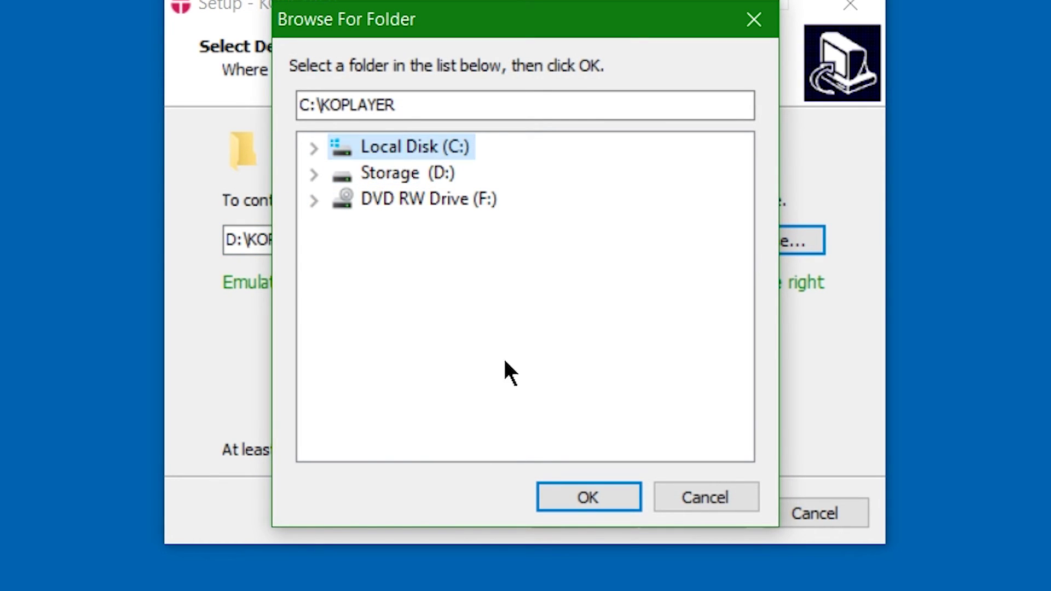
left_click(594, 497)
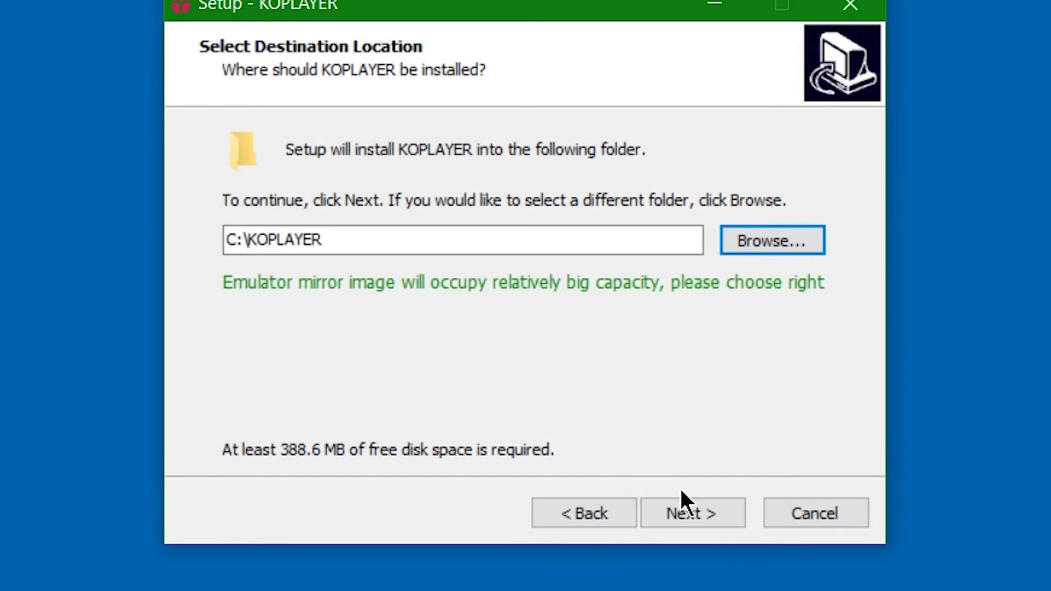
left_click(695, 511)
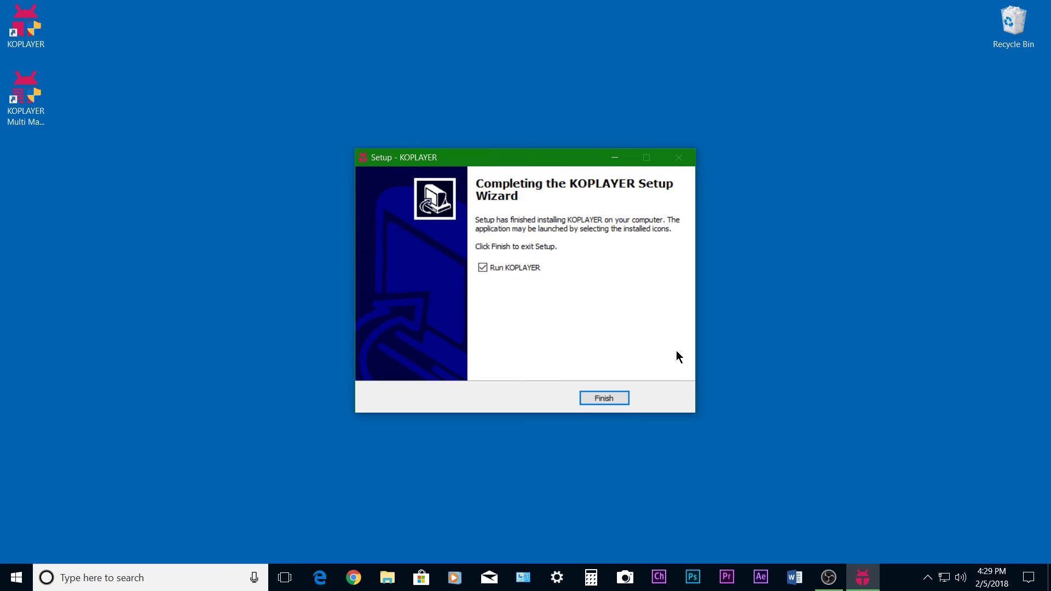
Finish and close the KOPLAYER setup wizard
left_click(604, 398)
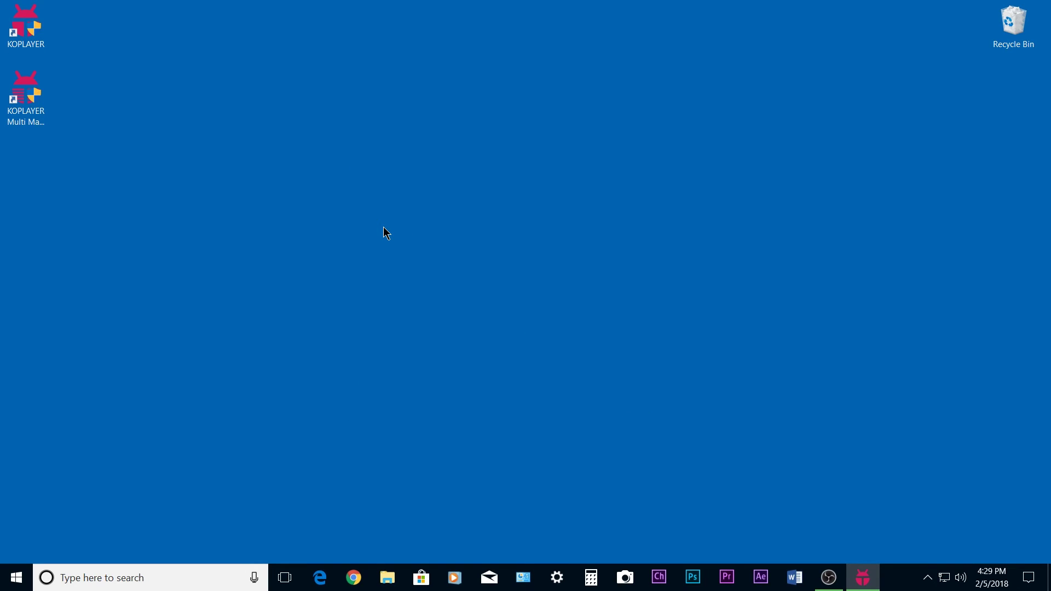
right_click(383, 227)
left_click(309, 210)
Open KOPLAYER Multi Manager from its desktop shortcut and launch the KOPLAYER instance
left_click(52, 92)
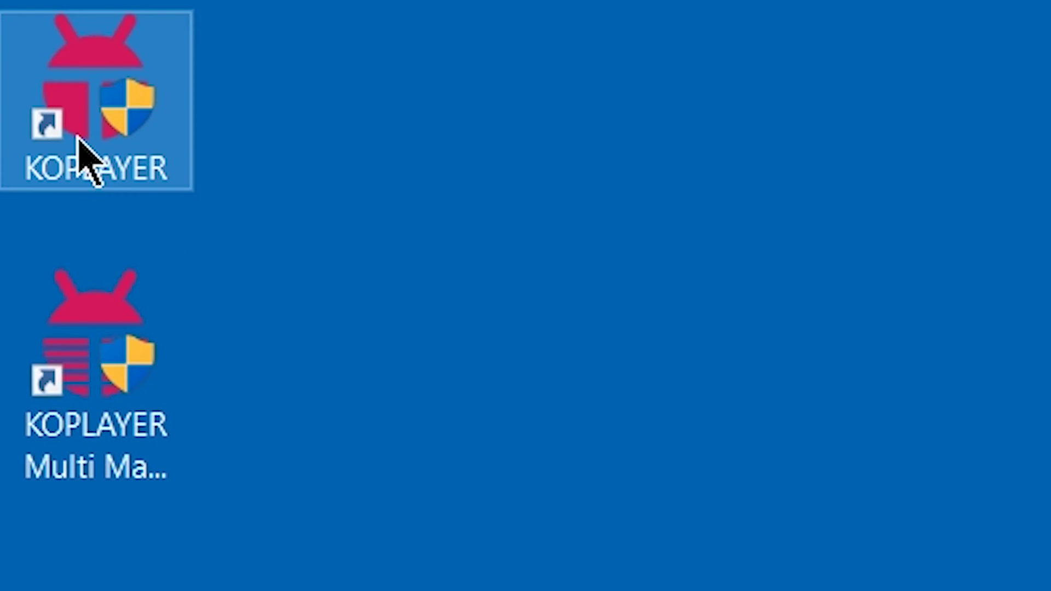
left_click(85, 218)
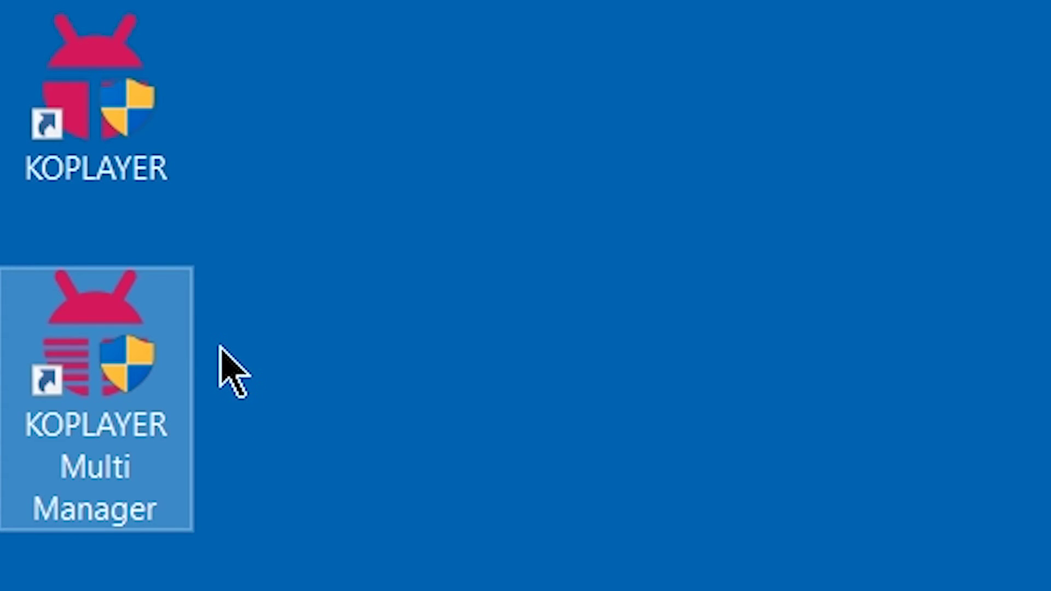
left_click(117, 117)
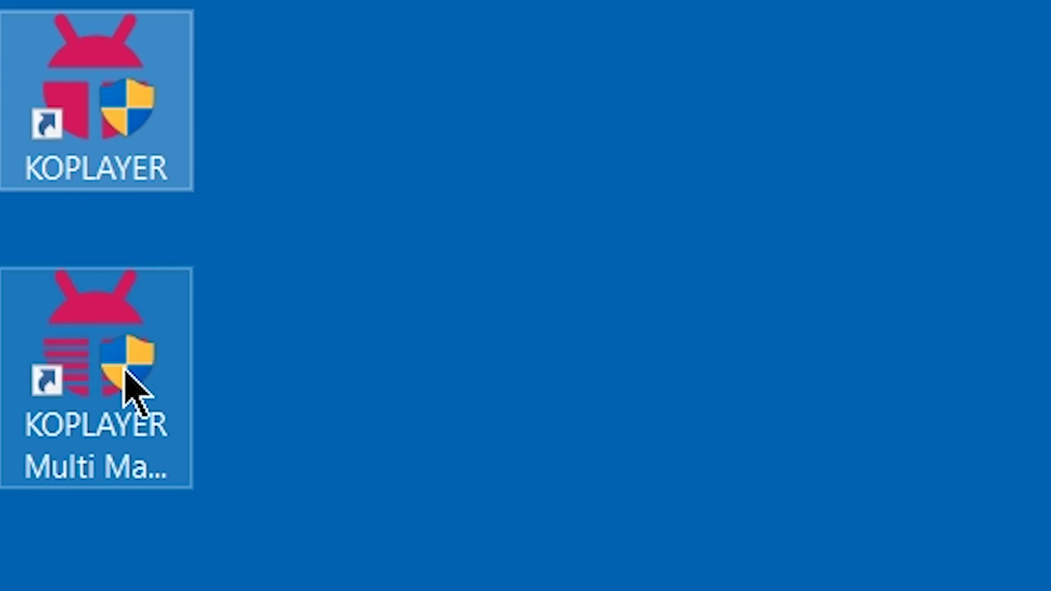
left_click(137, 405)
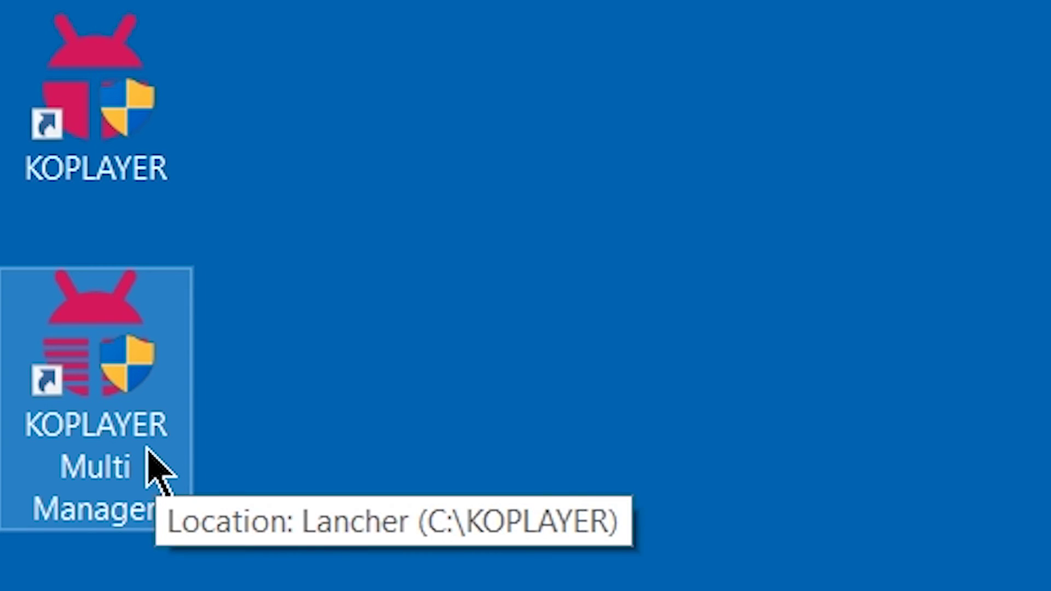
double_click(123, 387)
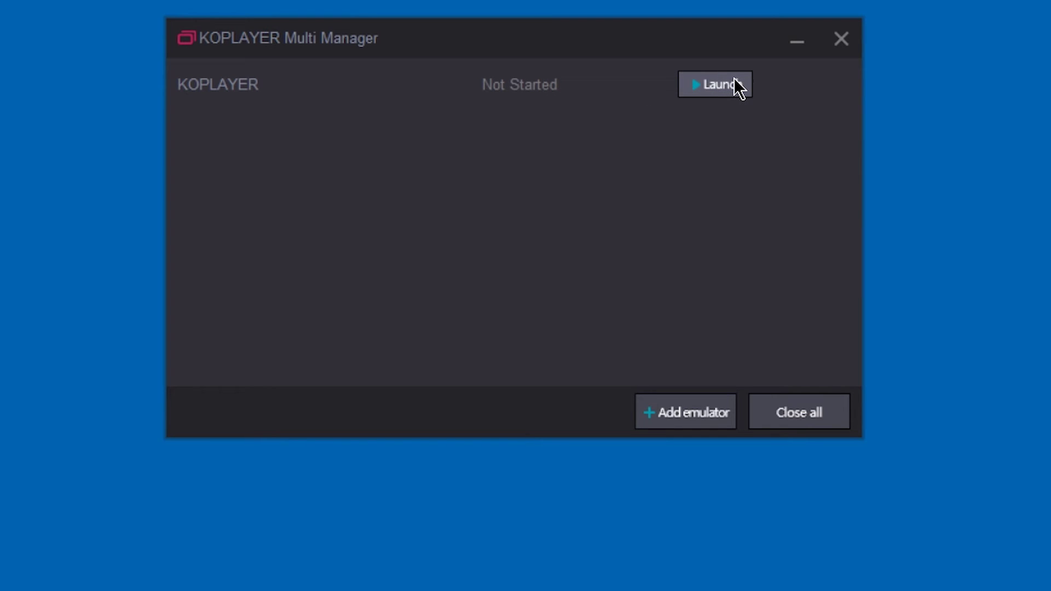
left_click(718, 90)
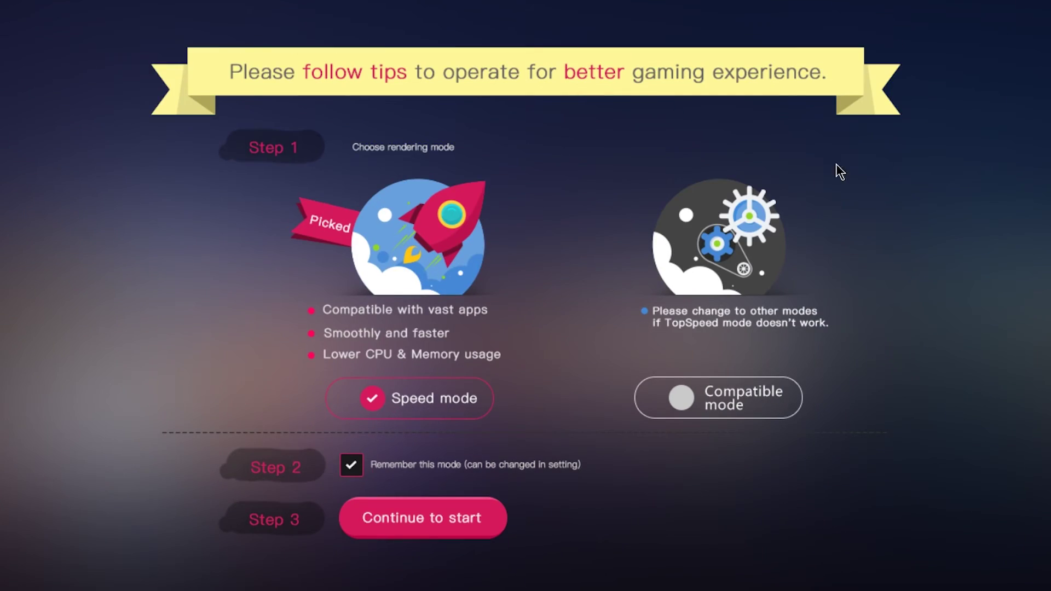
Pick Compatible rendering mode, tick Remember this mode, and continue loading the emulator
left_click(687, 396)
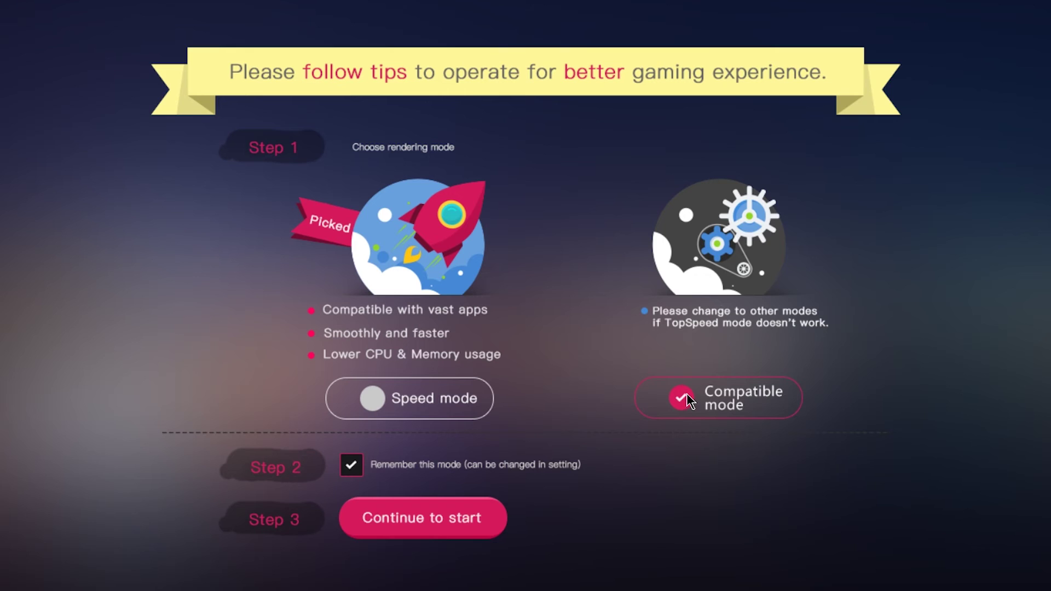
left_click(356, 463)
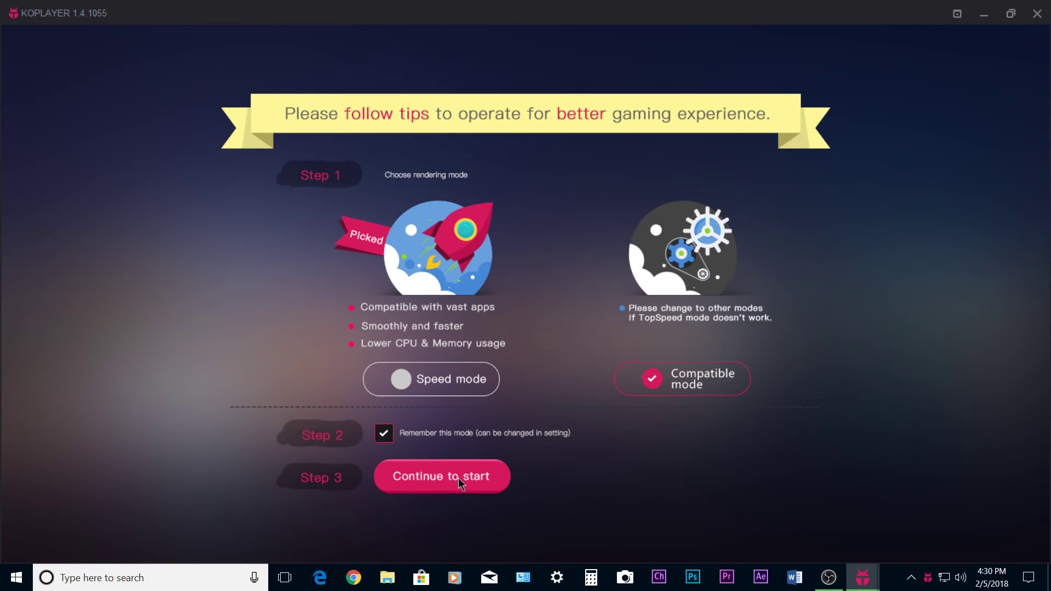
left_click(439, 523)
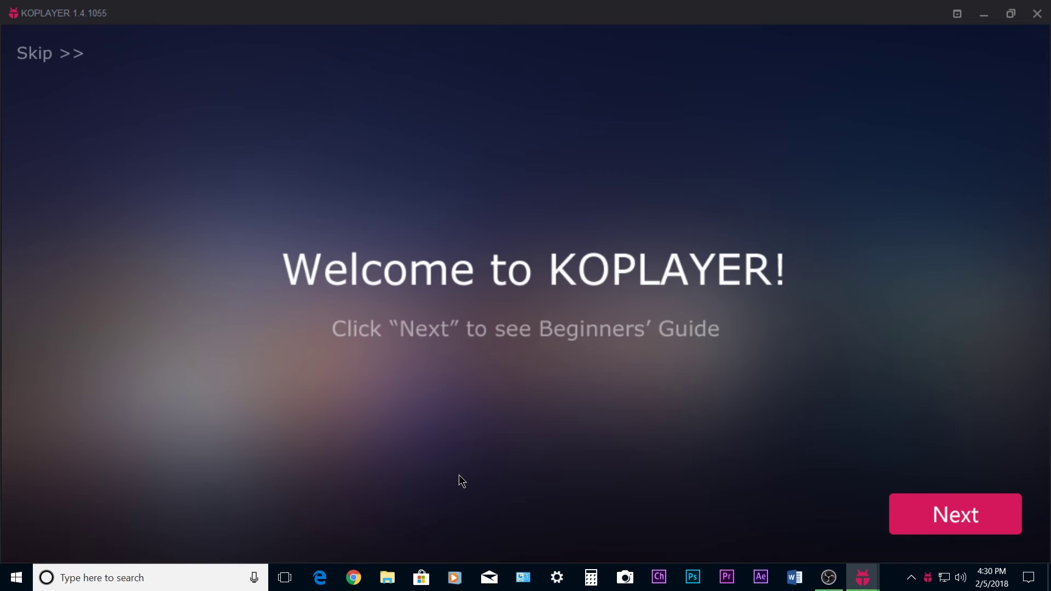
Step through the Beginners' Guide slides, including the gamepad slide, to the Android home screen
left_click(934, 515)
left_click(934, 515)
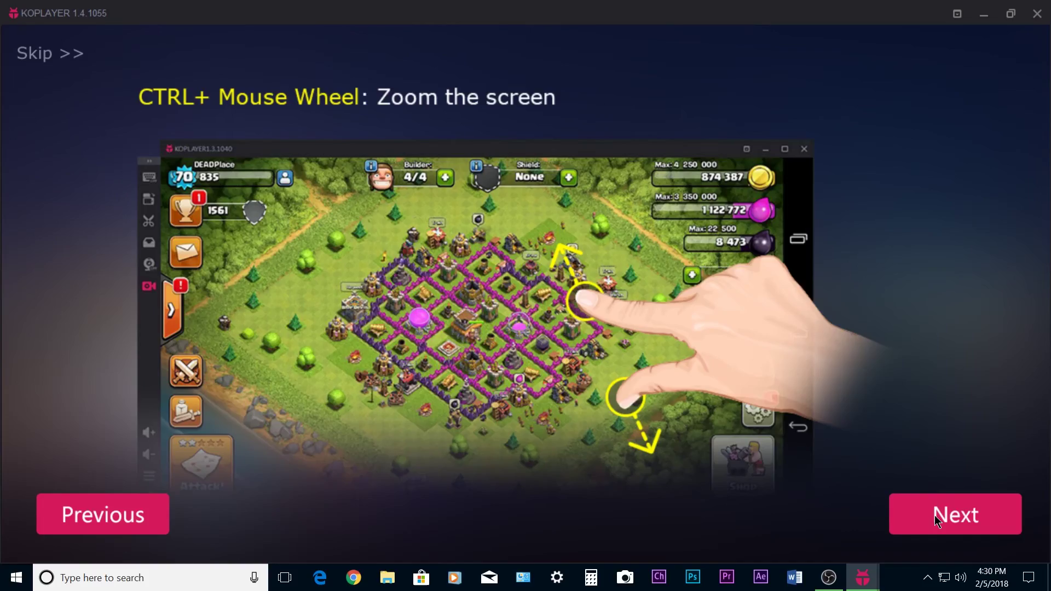
left_click(935, 515)
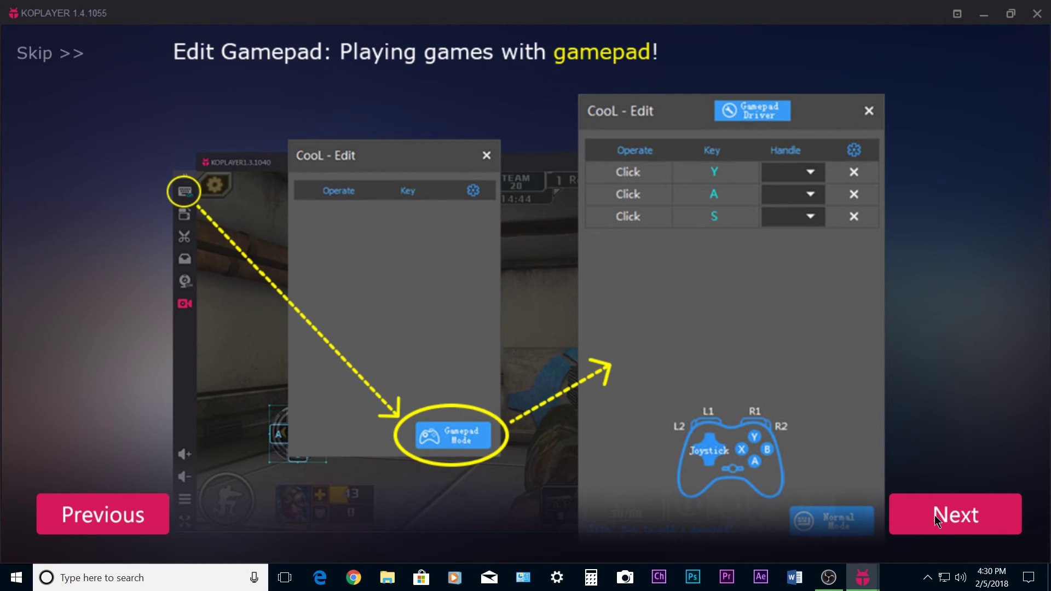
left_click(47, 53)
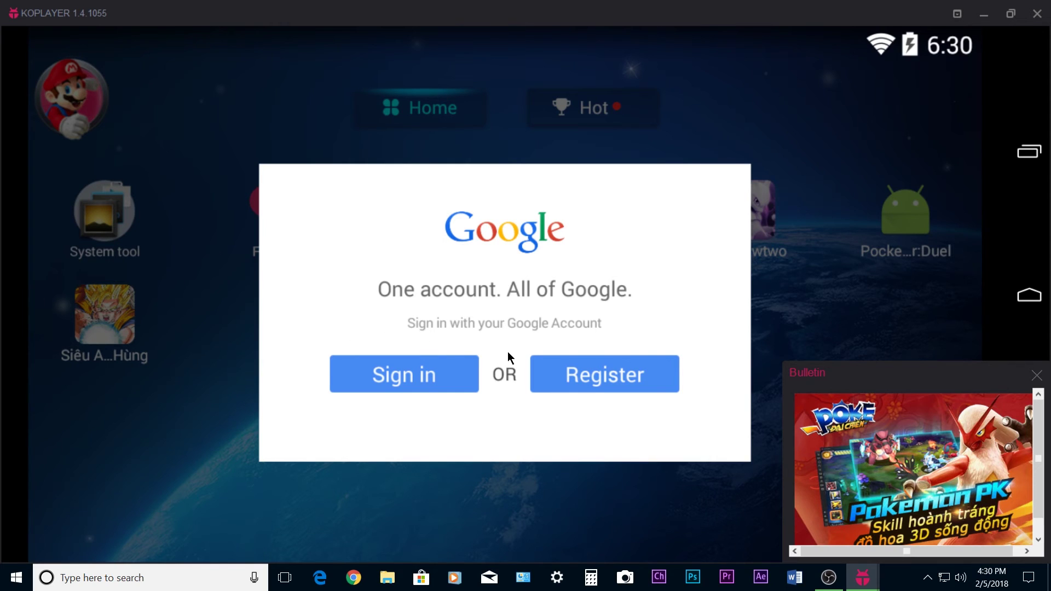
Close the Bulletin popup and add an existing Google account, entering its e-mail
left_click(415, 377)
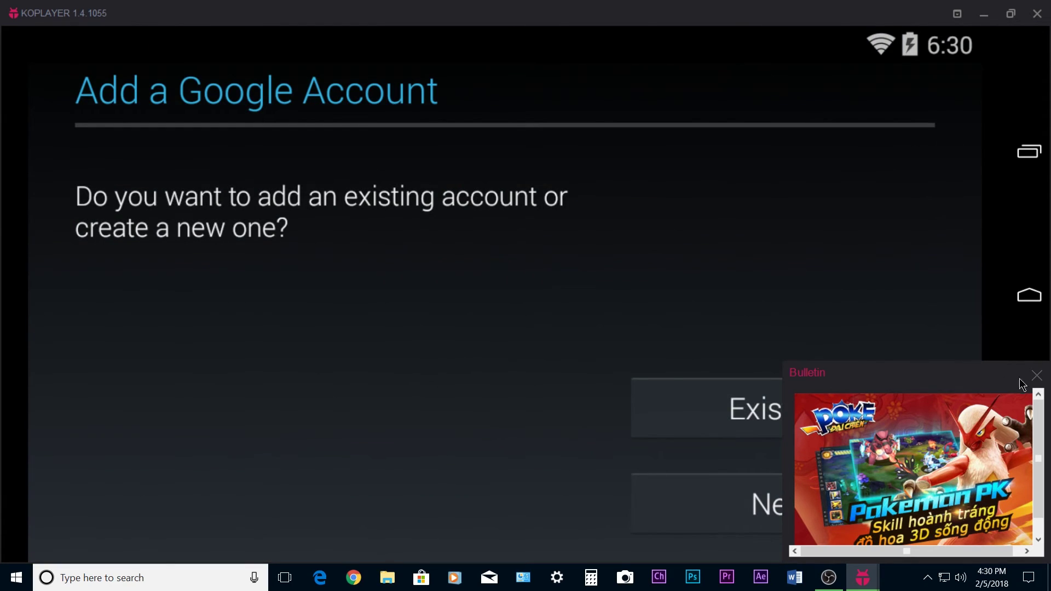
left_click(1036, 375)
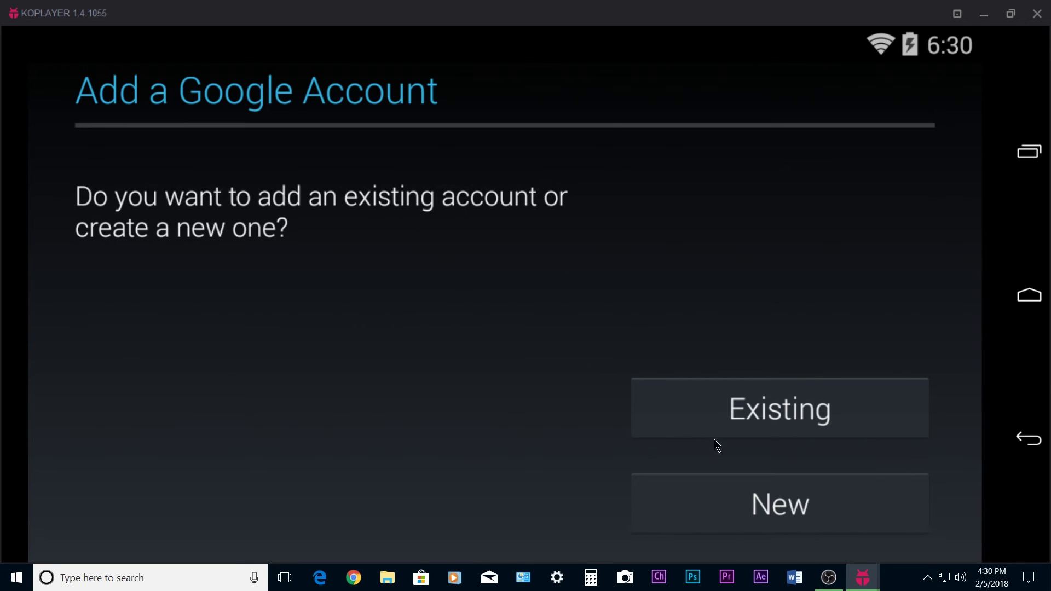
left_click(763, 412)
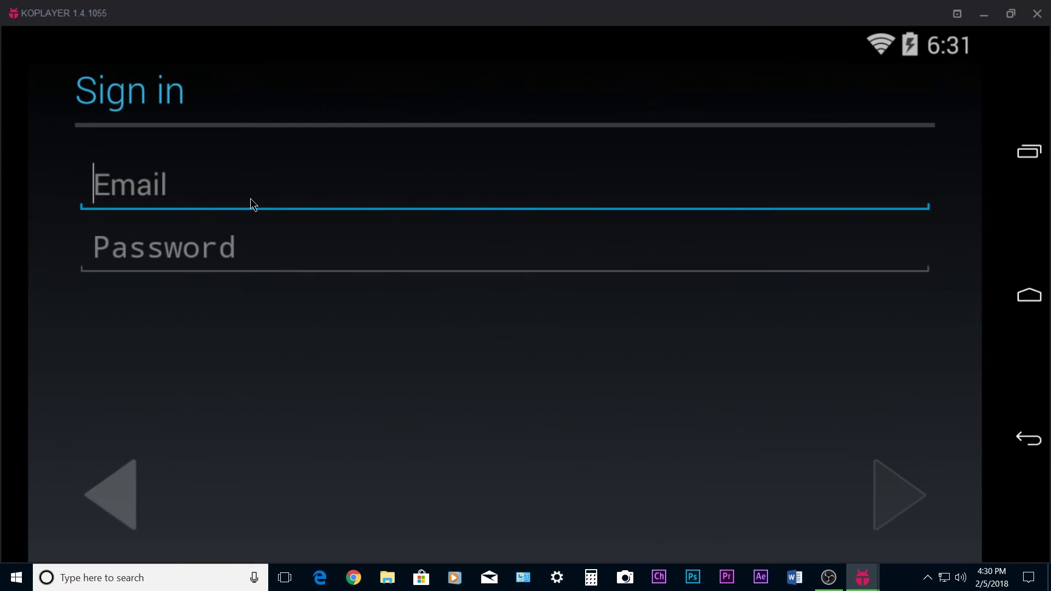
type("dark")
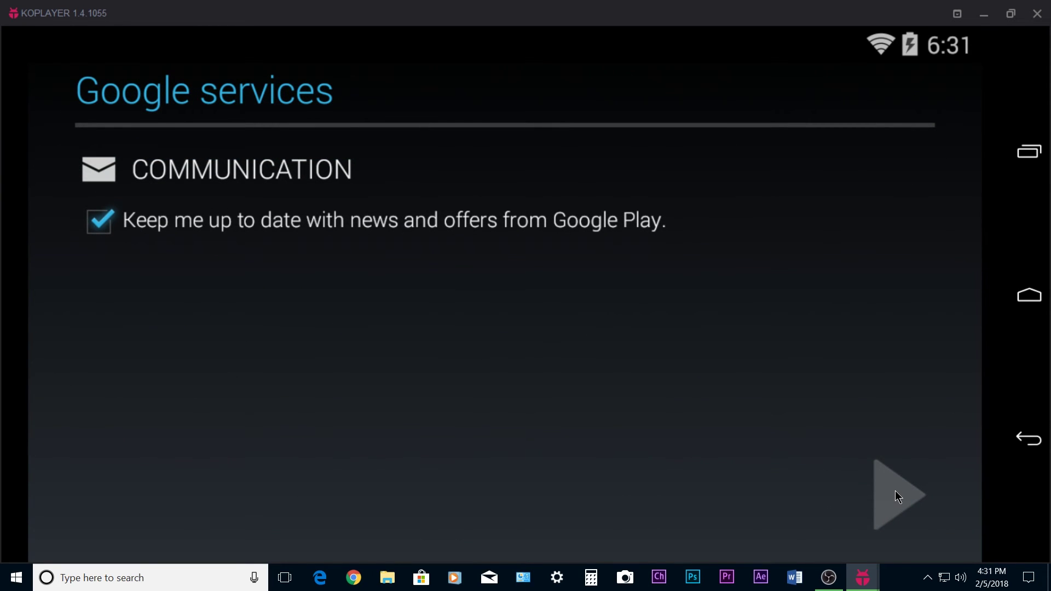
Accept the Google services options and Play terms, get started, and clear stray e-mail text
left_click(896, 492)
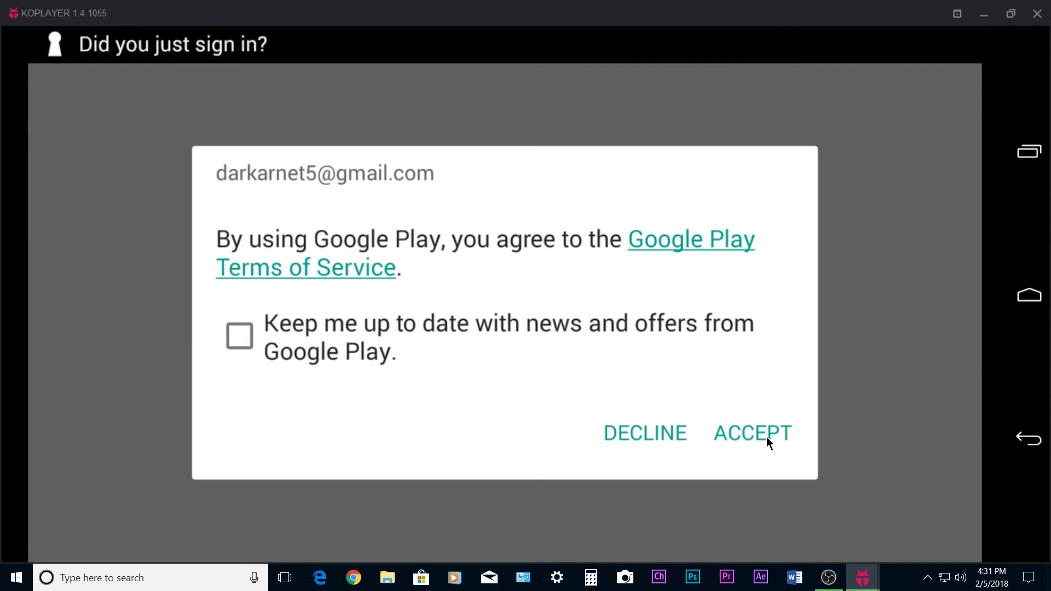
left_click(767, 436)
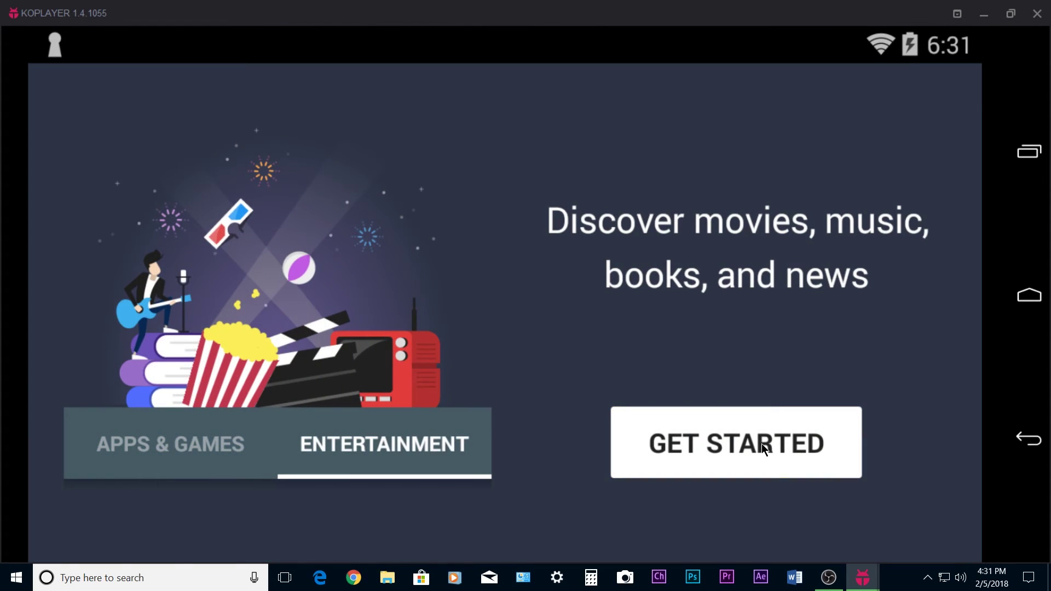
left_click(758, 444)
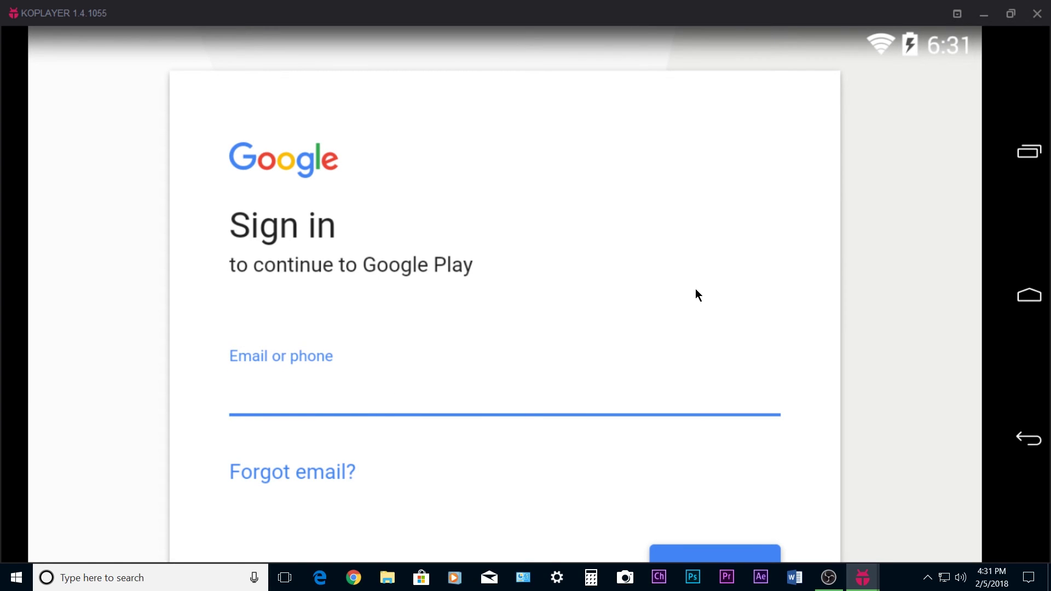
type("arkatr")
key("BackSpace")
key("BackSpace")
key("BackSpace")
key("BackSpace")
key("BackSpace")
key("BackSpace")
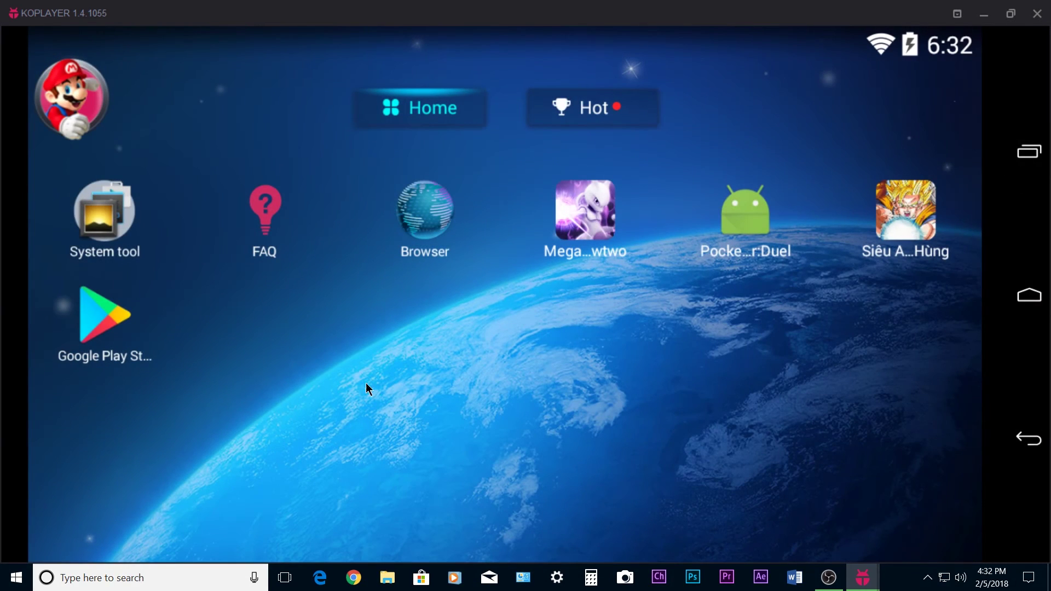
Restore the emulator to a smaller window, move it up-right, and open Google Play Store
left_click(1011, 13)
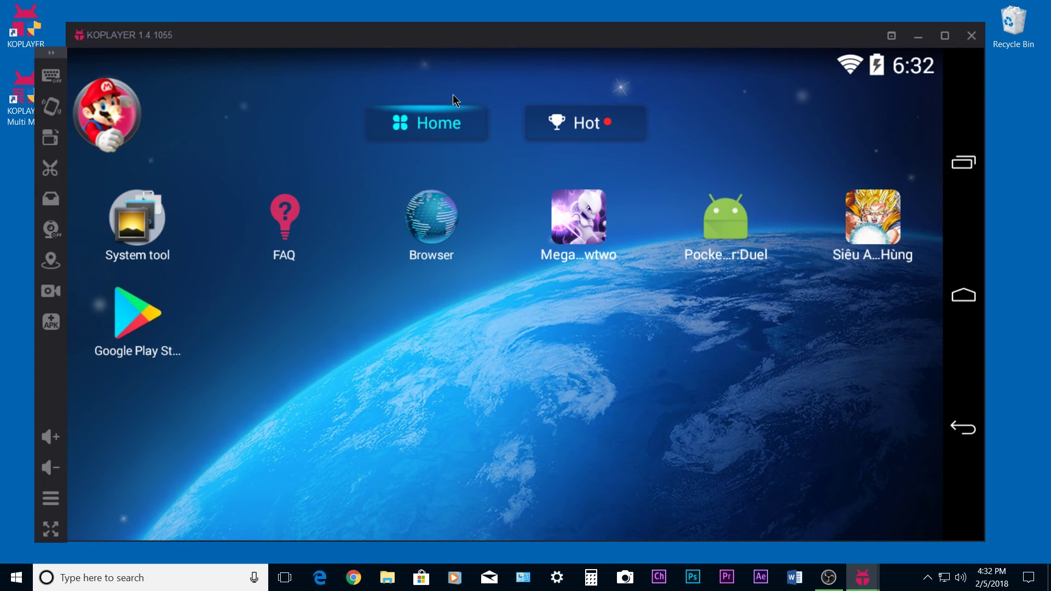
left_click_drag(374, 39, 419, 28)
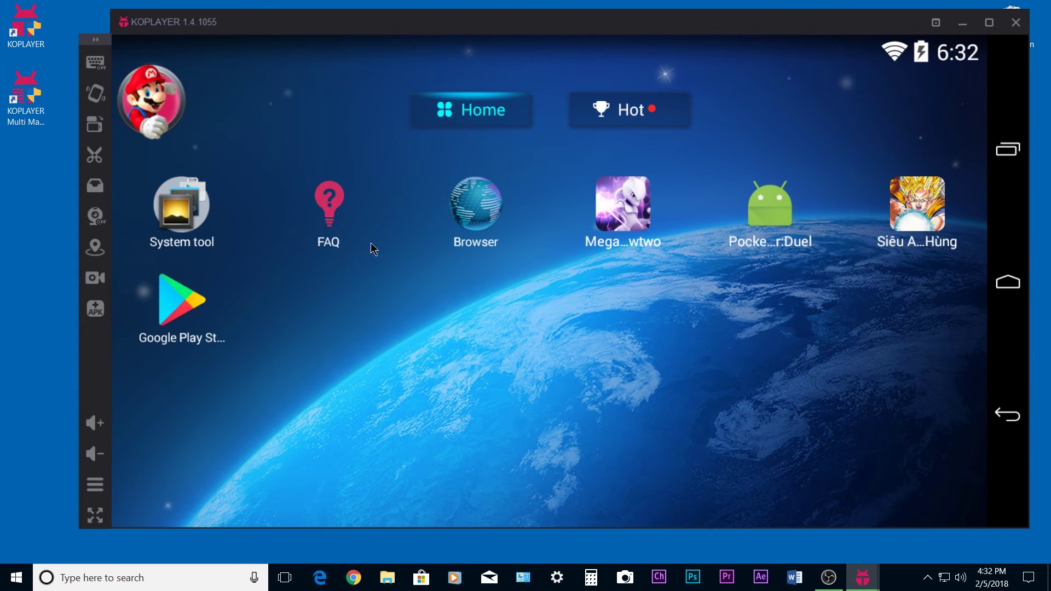
left_click(250, 319)
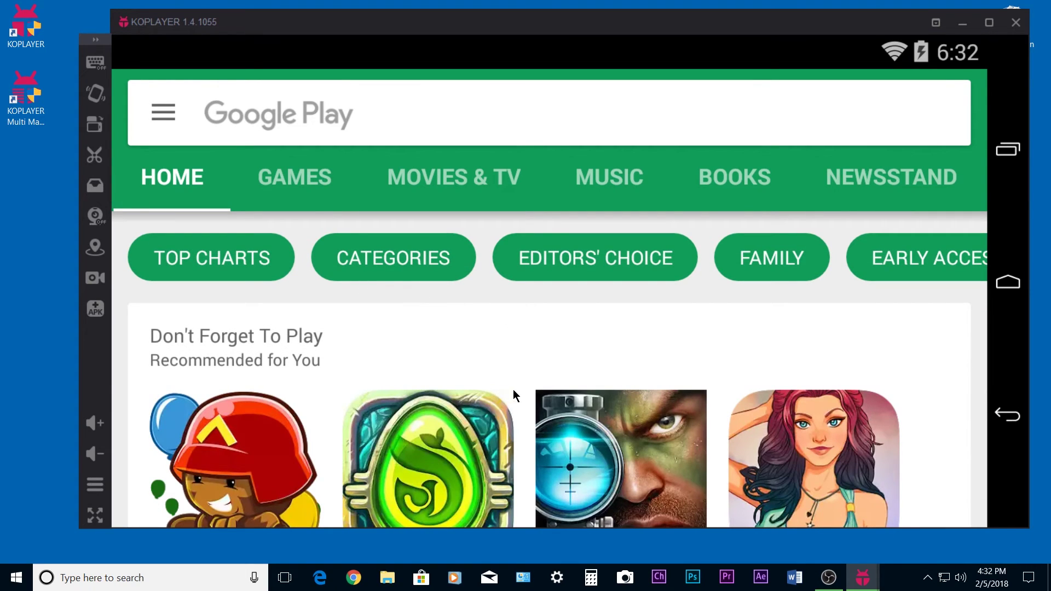
Open the DOFUS Touch details page and start installing it
left_click_drag(513, 389, 468, 385)
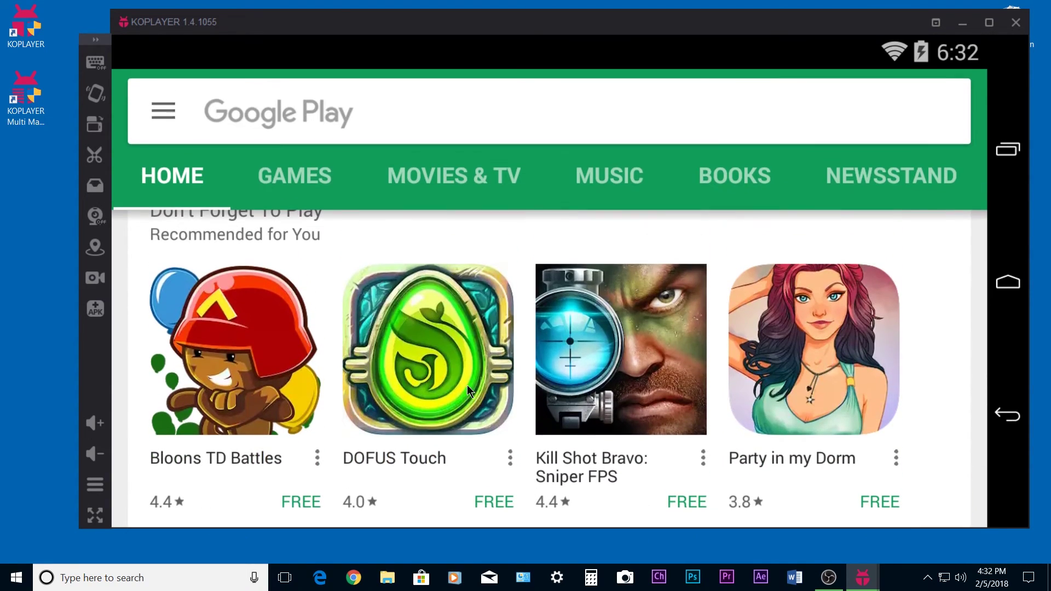
left_click(440, 350)
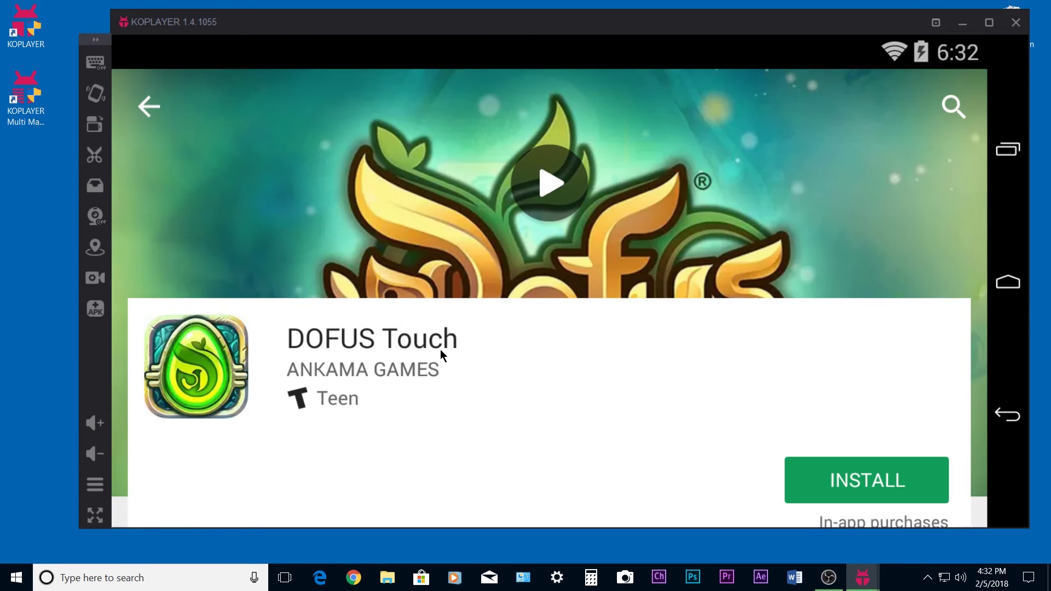
left_click_drag(575, 417, 580, 334)
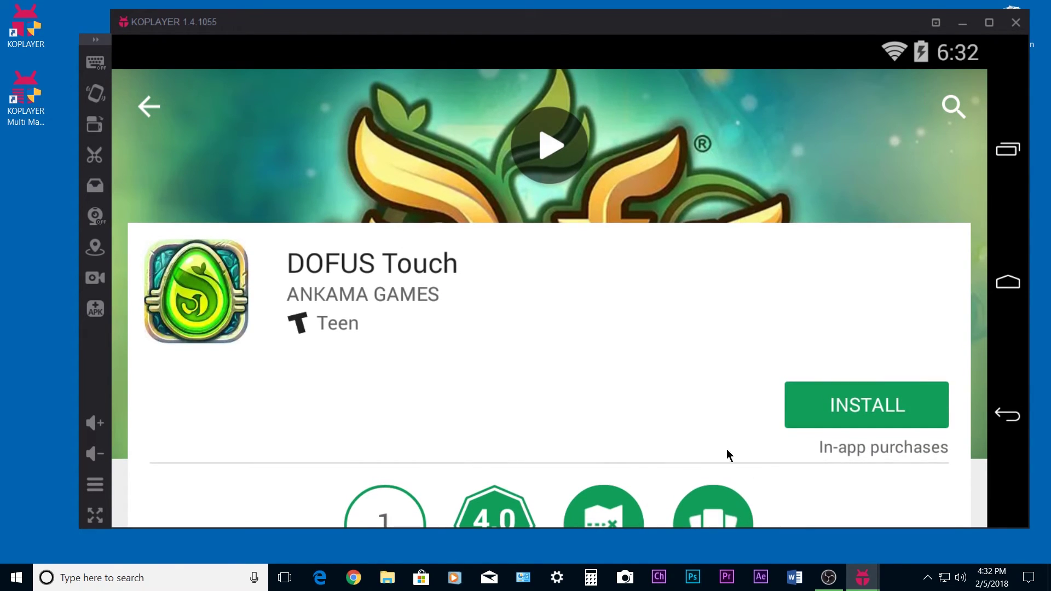
left_click(860, 412)
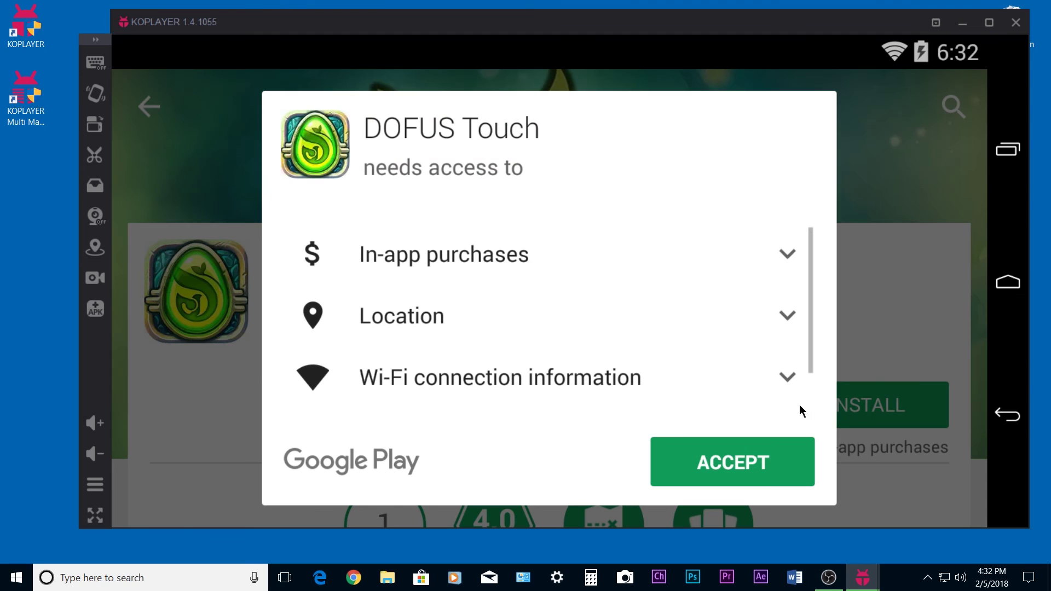
Accept DOFUS Touch's permissions and let the download and install finish
left_click_drag(800, 408, 702, 259)
left_click(734, 463)
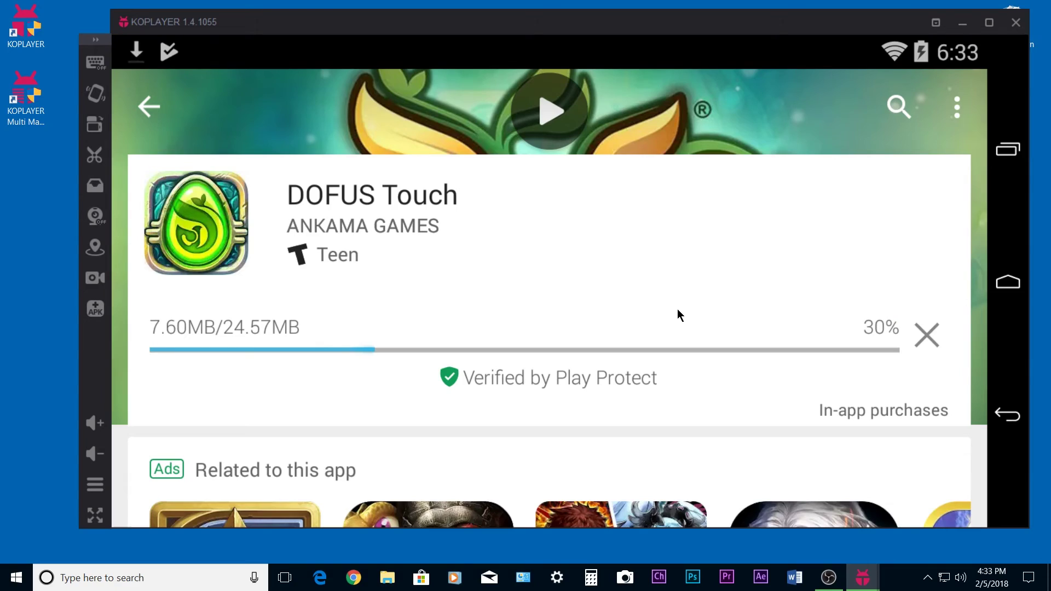
scroll(677, 310, "down", 3)
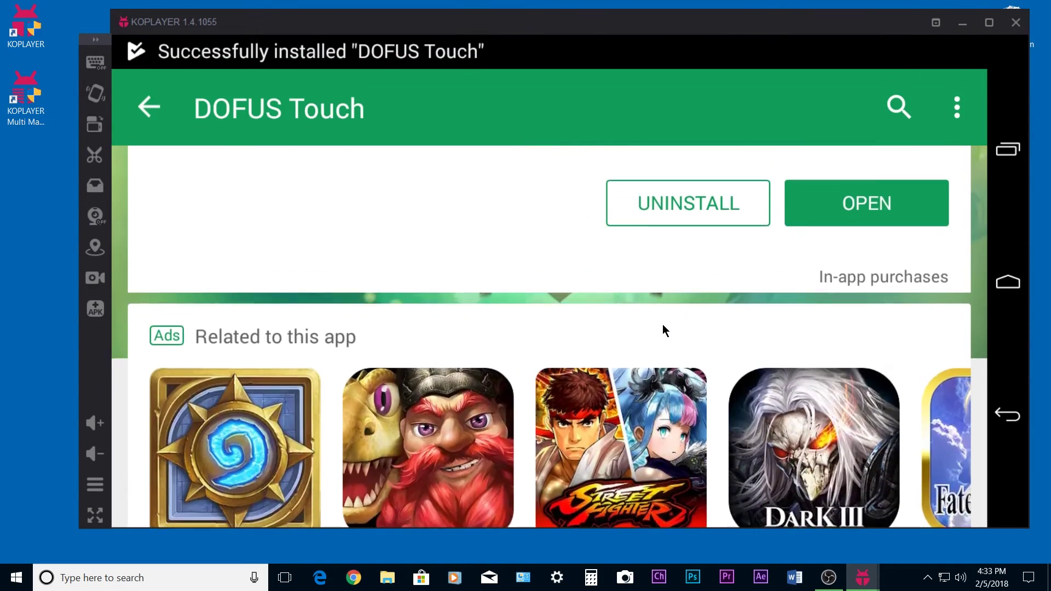
scroll(662, 328, "up", 5)
Return home, clear Play Store from recent apps, check notifications, and launch DOFUS Touch
left_click(1008, 282)
left_click(1008, 150)
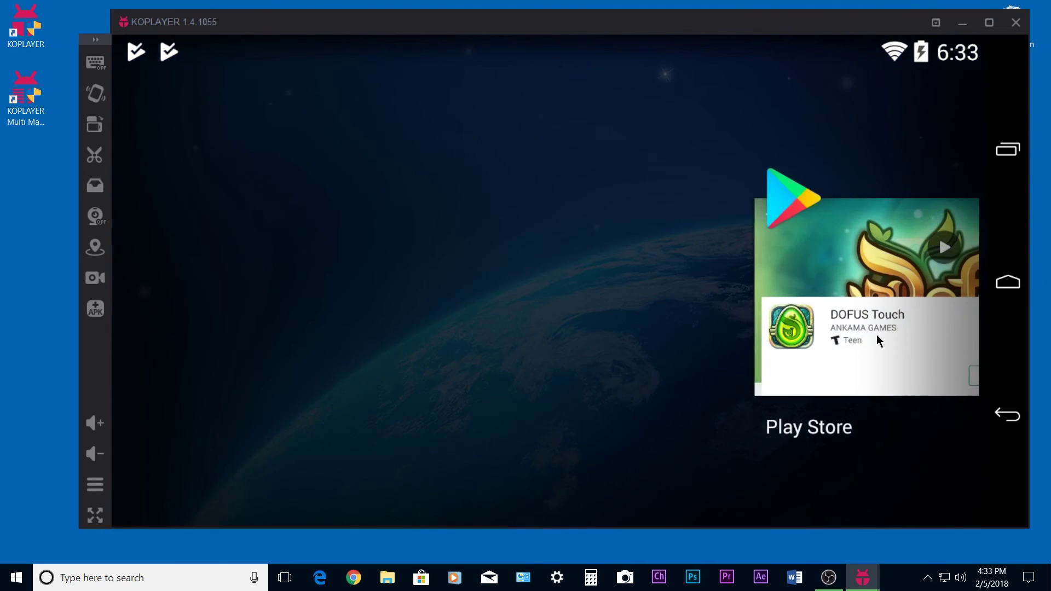
left_click_drag(876, 334, 811, 363)
left_click_drag(217, 43, 251, 408)
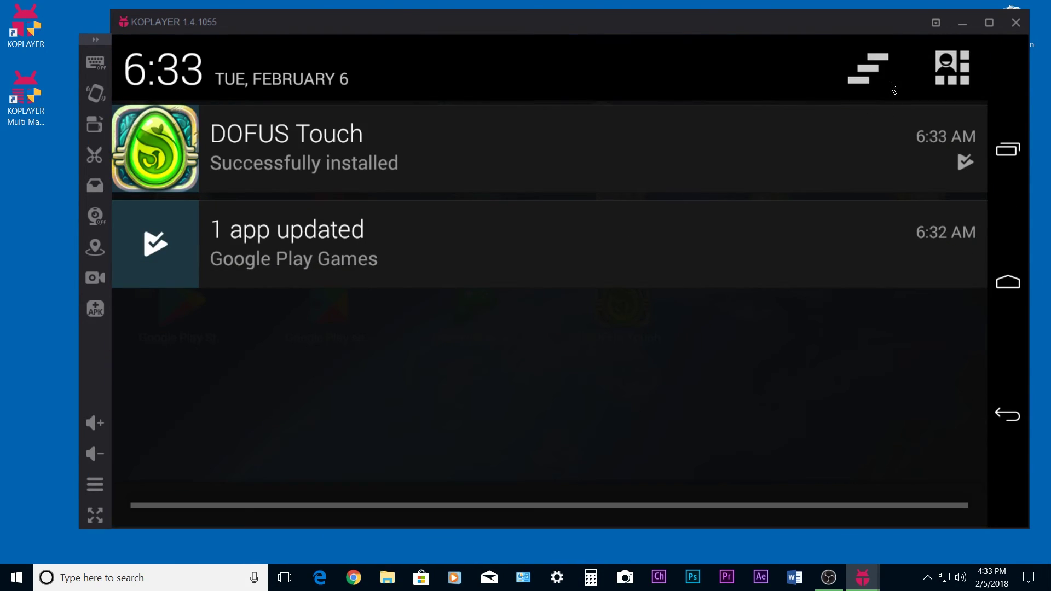
left_click_drag(668, 498, 669, 347)
left_click(646, 317)
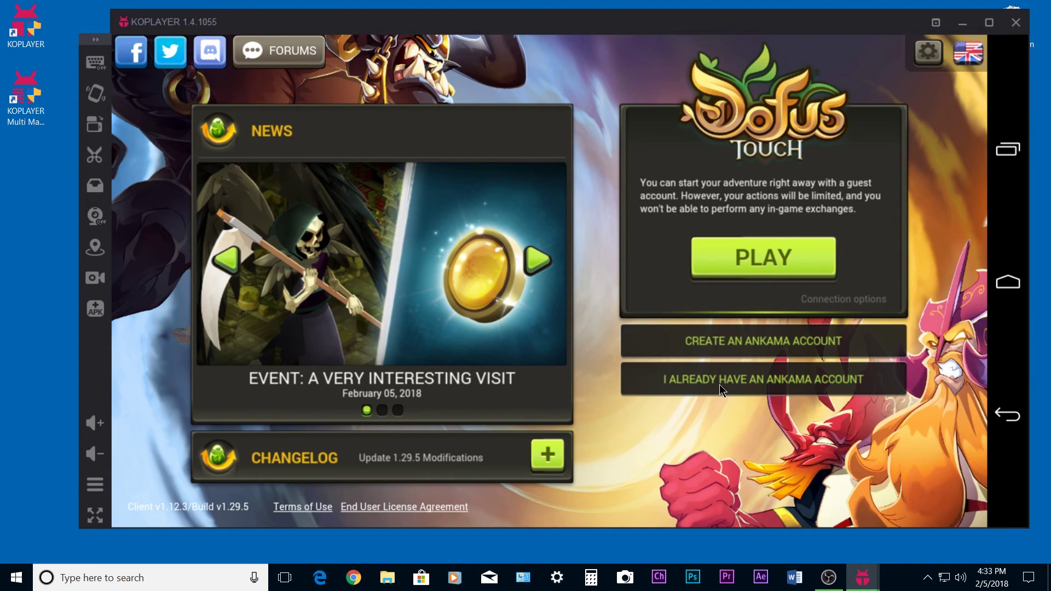
Log into DOFUS Touch with the existing Ankama account name and password
left_click(720, 381)
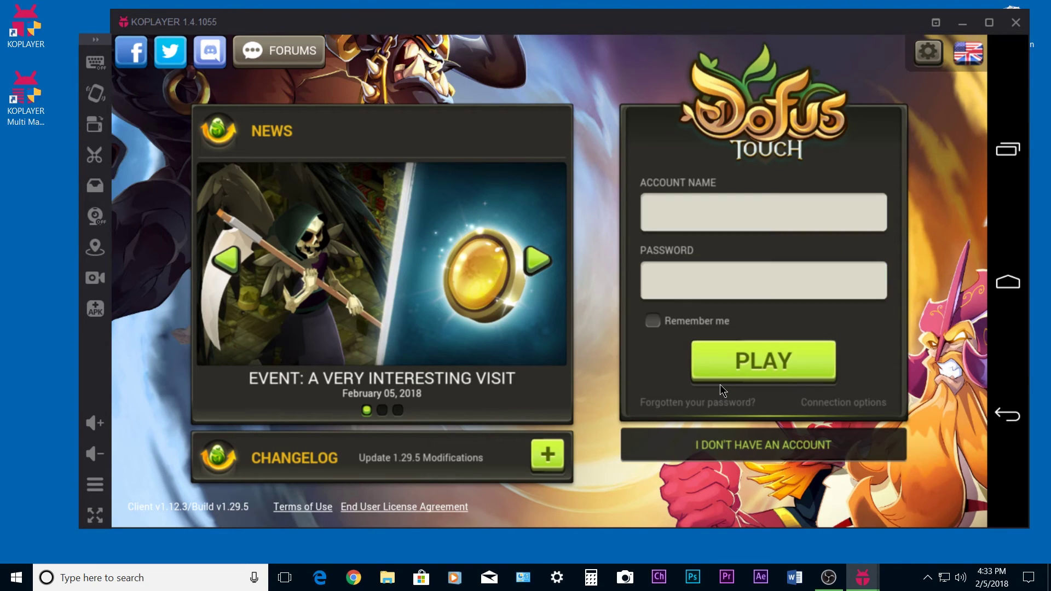
left_click(694, 209)
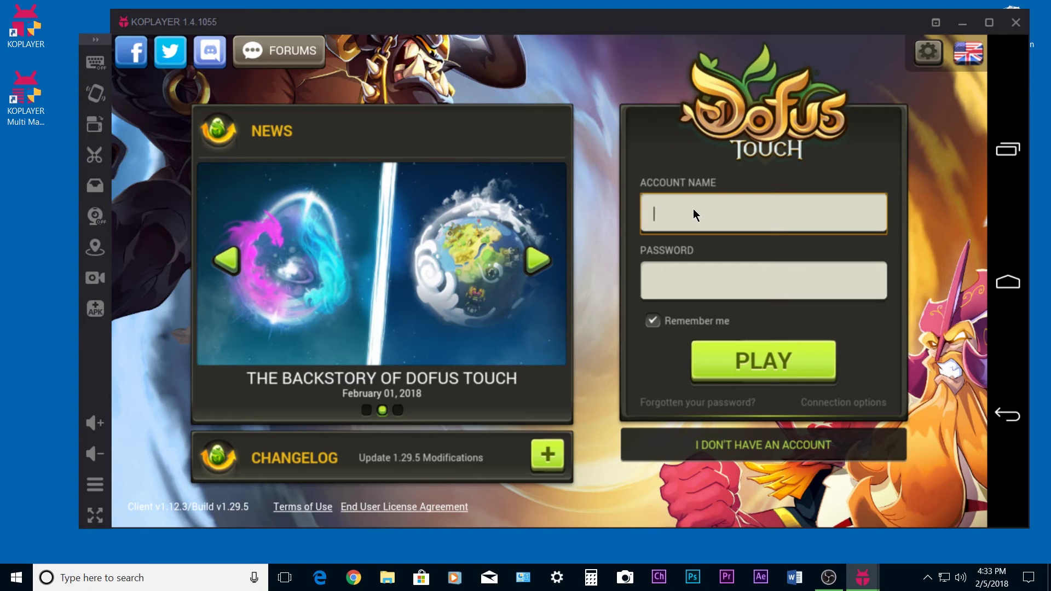
type("D")
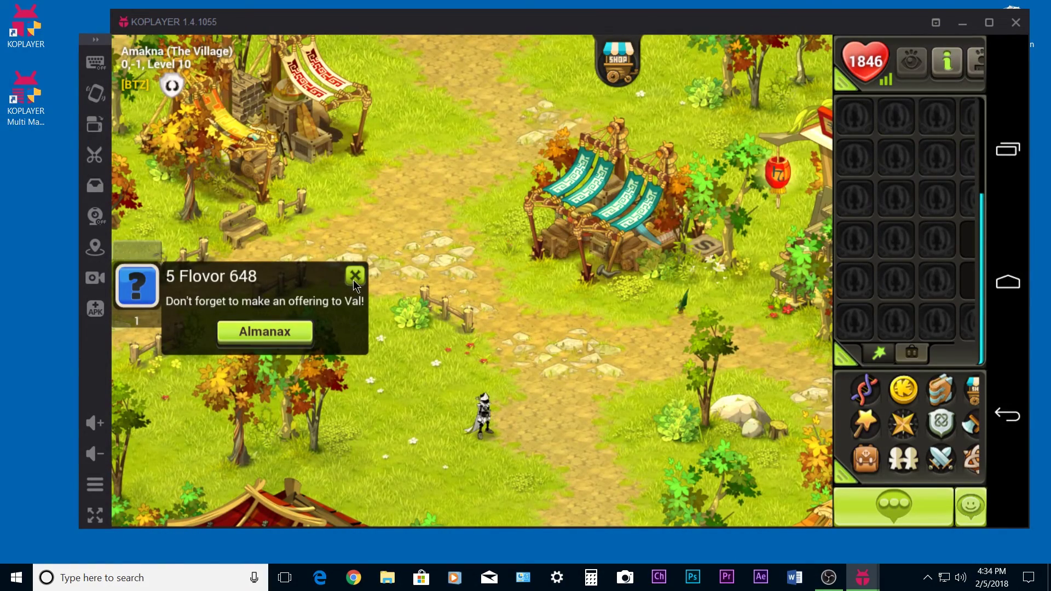
Close the Almanax popup, move the character, and view equipment items in the Inventory
left_click(355, 275)
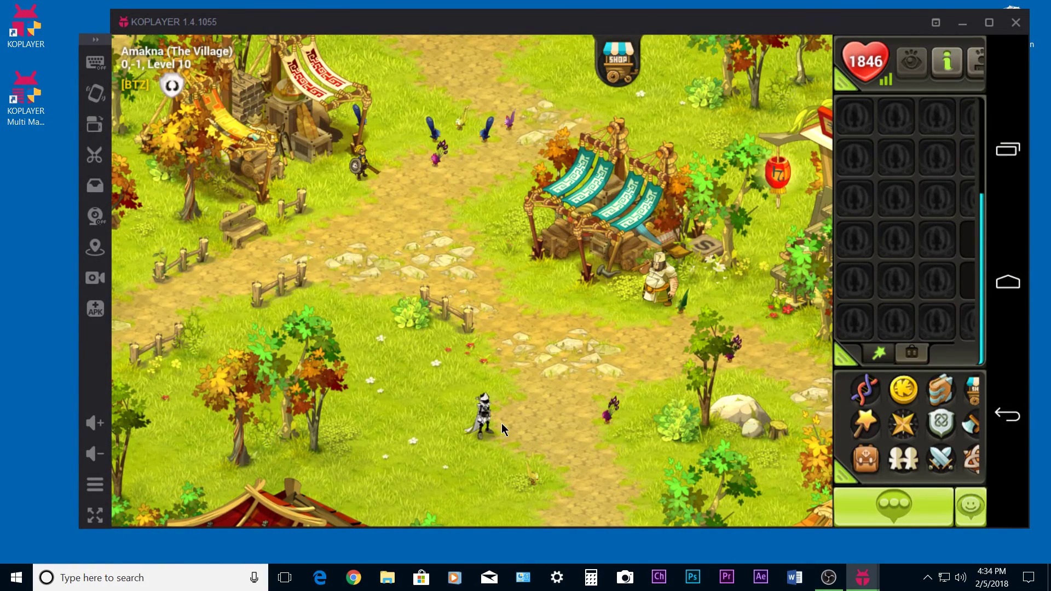
left_click(530, 385)
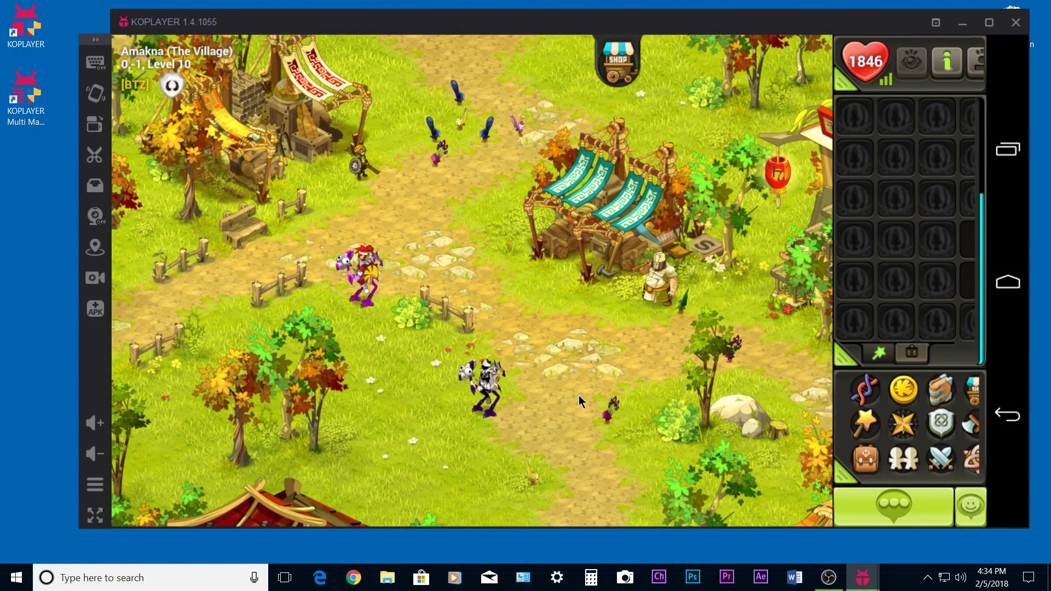
left_click(866, 458)
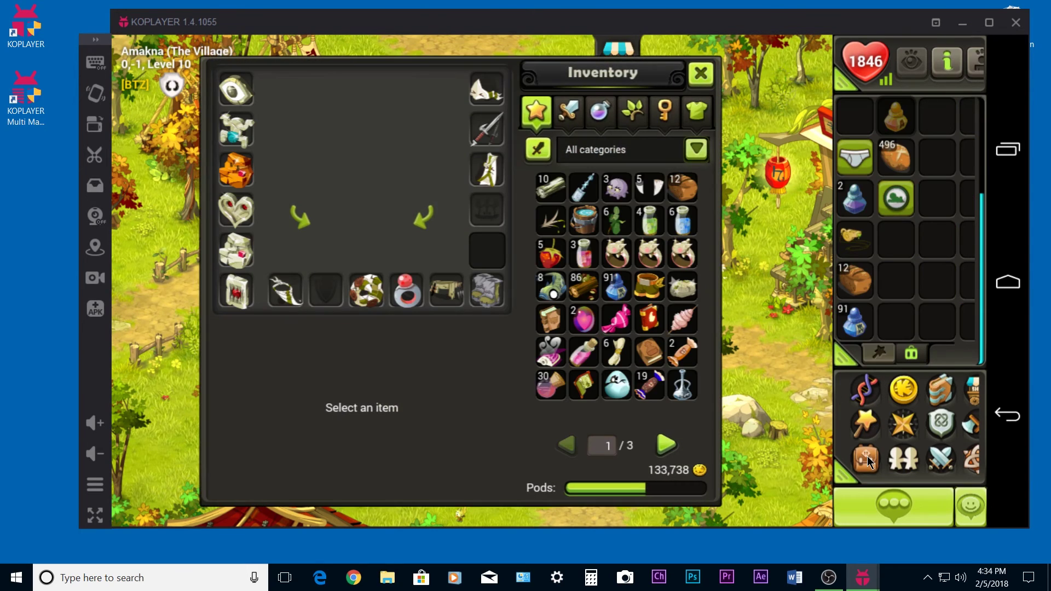
left_click(572, 115)
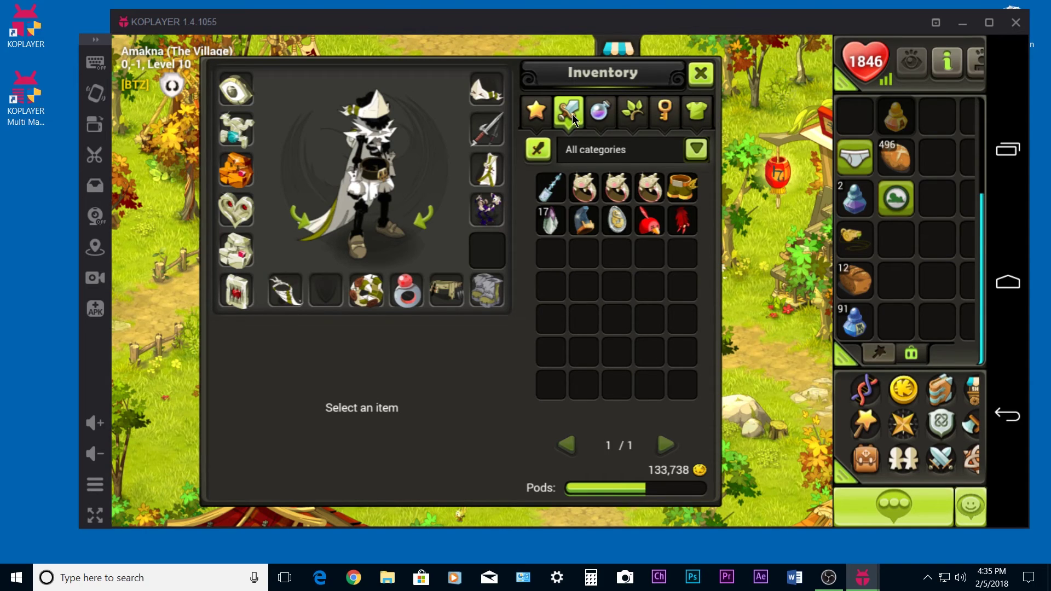
Close the inventory and quit KOPLAYER, turning off the exit confirmation prompt
key("Escape")
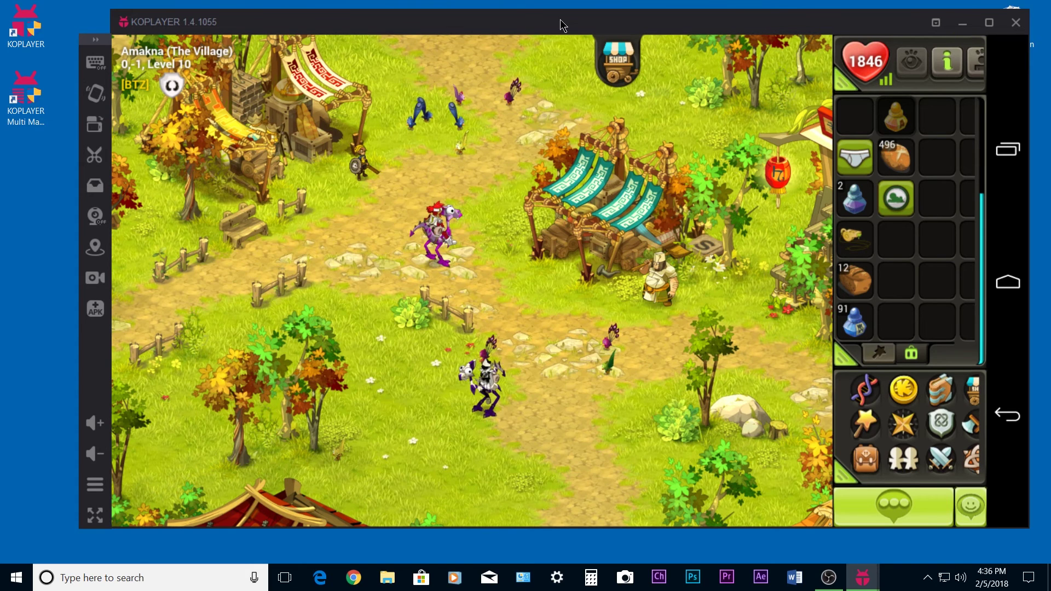
left_click_drag(560, 18, 534, 17)
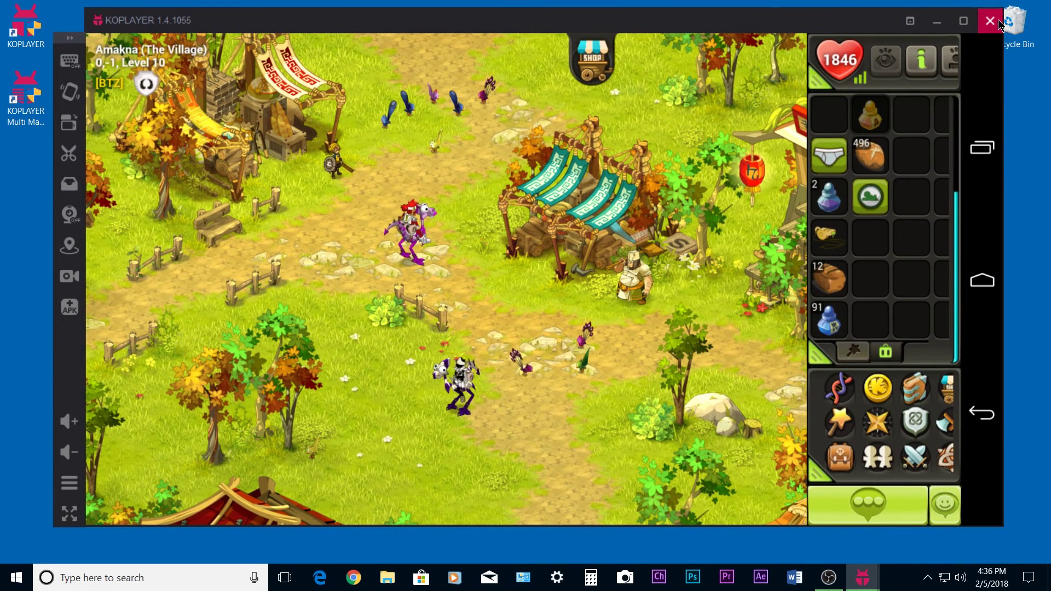
left_click(990, 21)
left_click(380, 332)
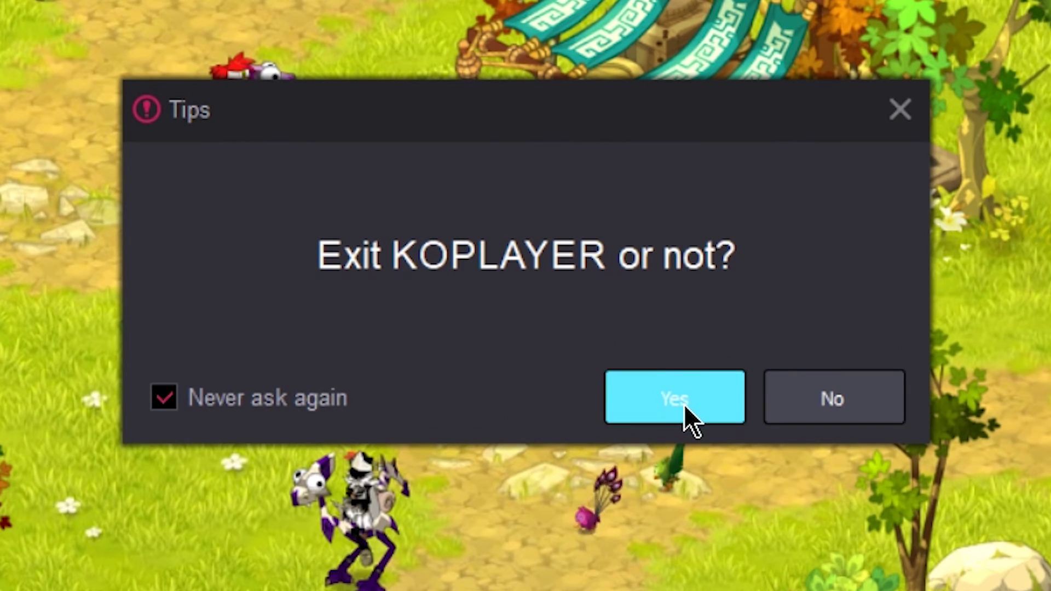
left_click(691, 405)
Refresh the Windows desktop and select the multi-instance manager shortcut
right_click(507, 261)
left_click(539, 304)
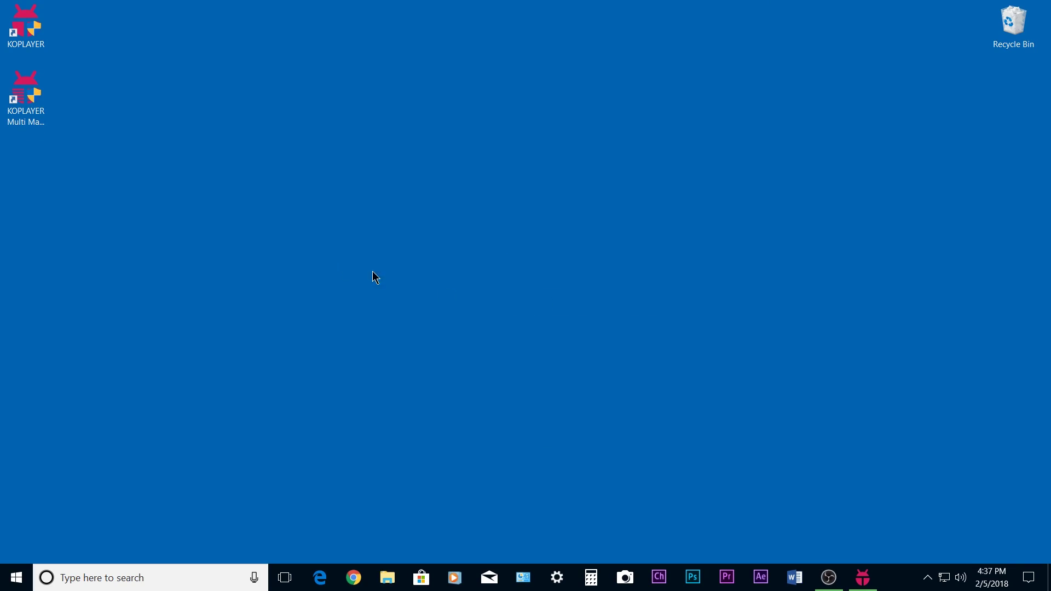
left_click(18, 103)
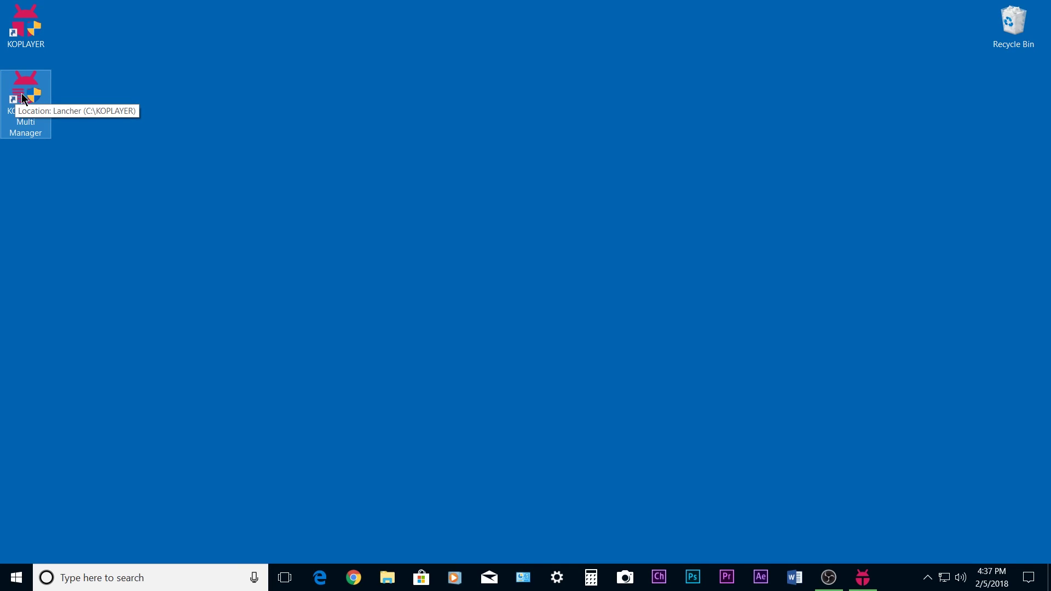
In Multi Manager, clone the original KOPLAYER emulator as a new instance
double_click(19, 98)
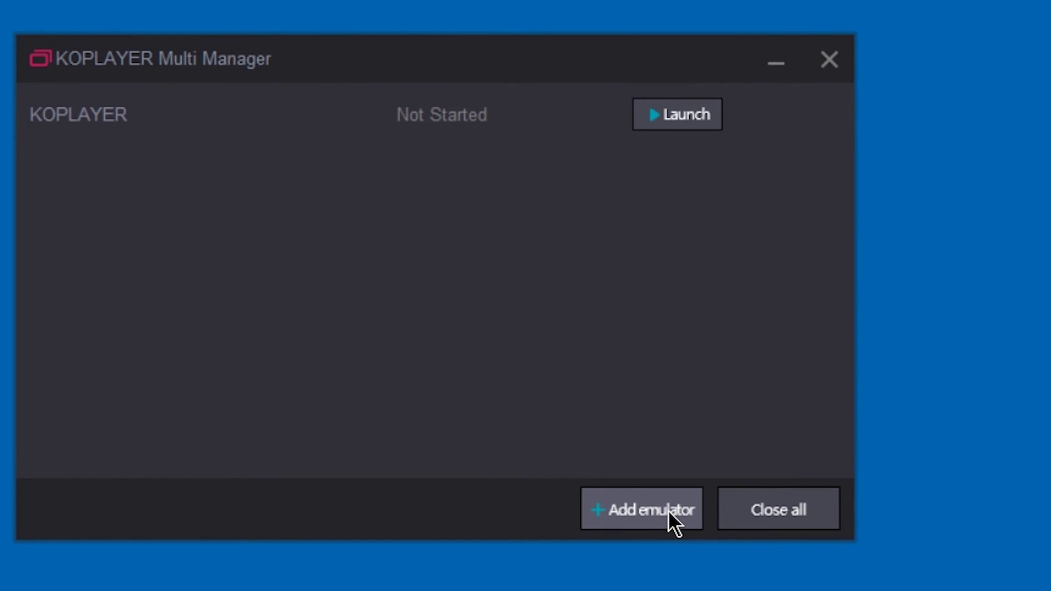
left_click(592, 437)
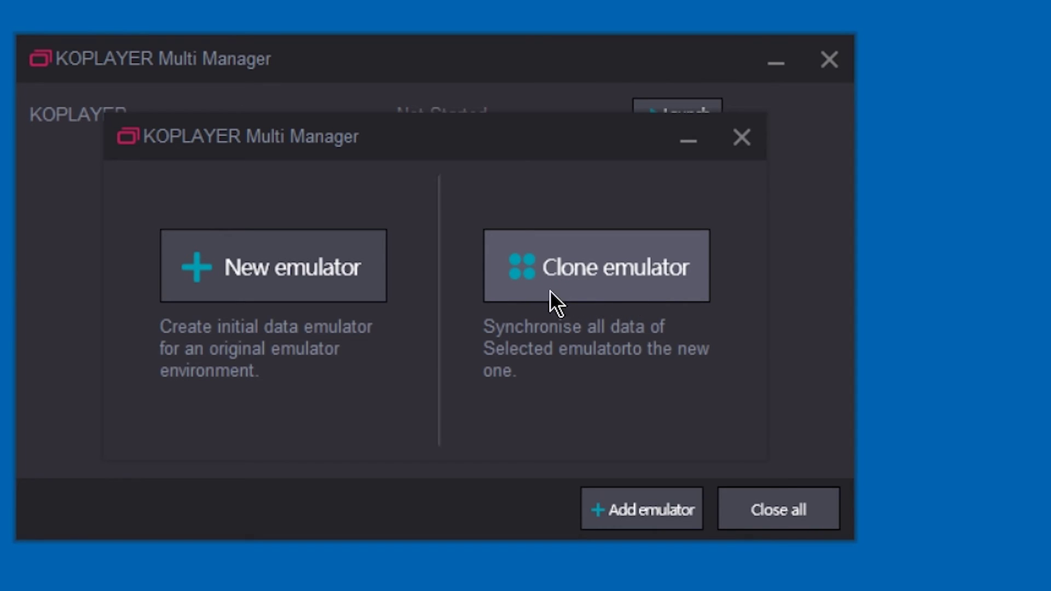
left_click(635, 290)
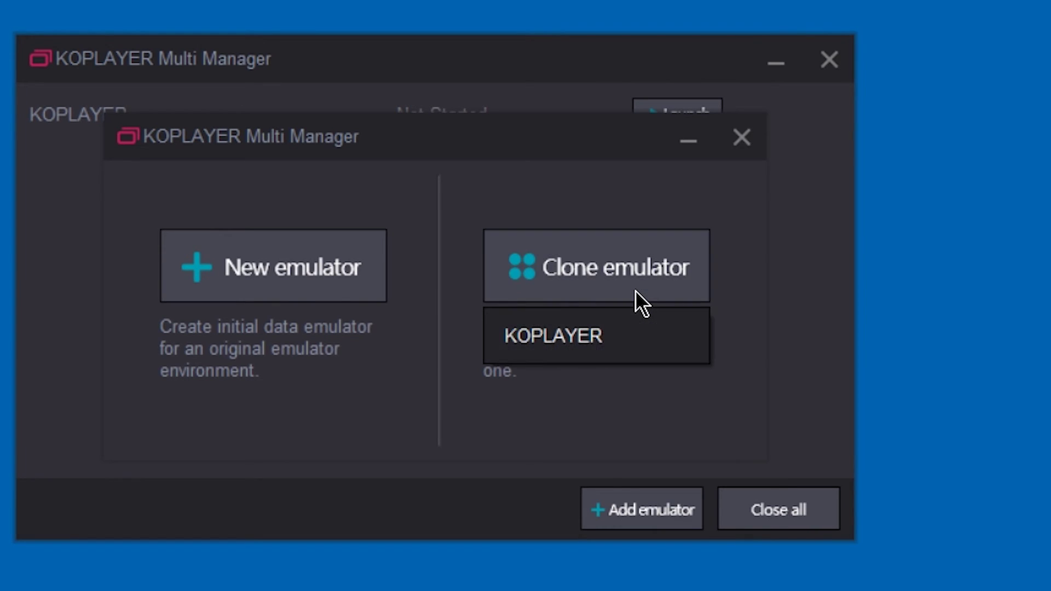
left_click(621, 335)
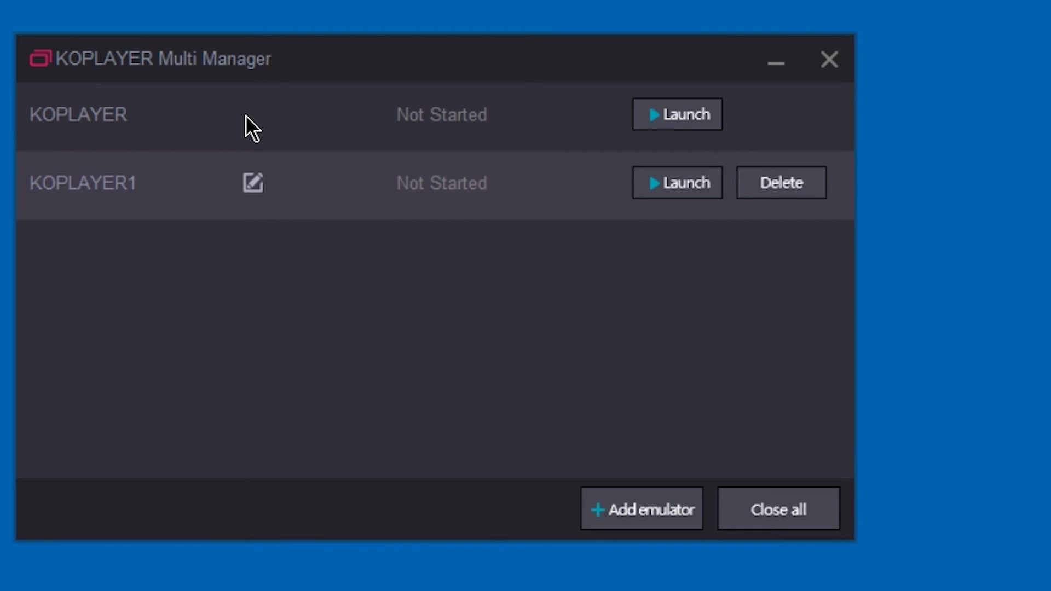
Rename the clone KOPLAYER1 to 'Dofus 2' and launch the original KOPLAYER emulator
left_click(255, 186)
key("BackSpace")
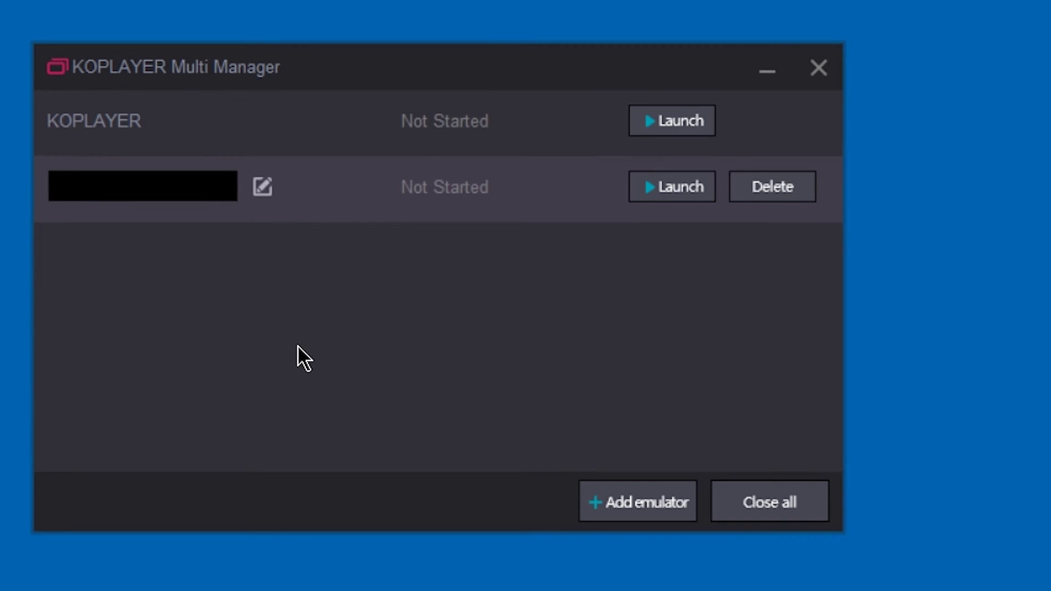
type("Dofus 2")
key("Return")
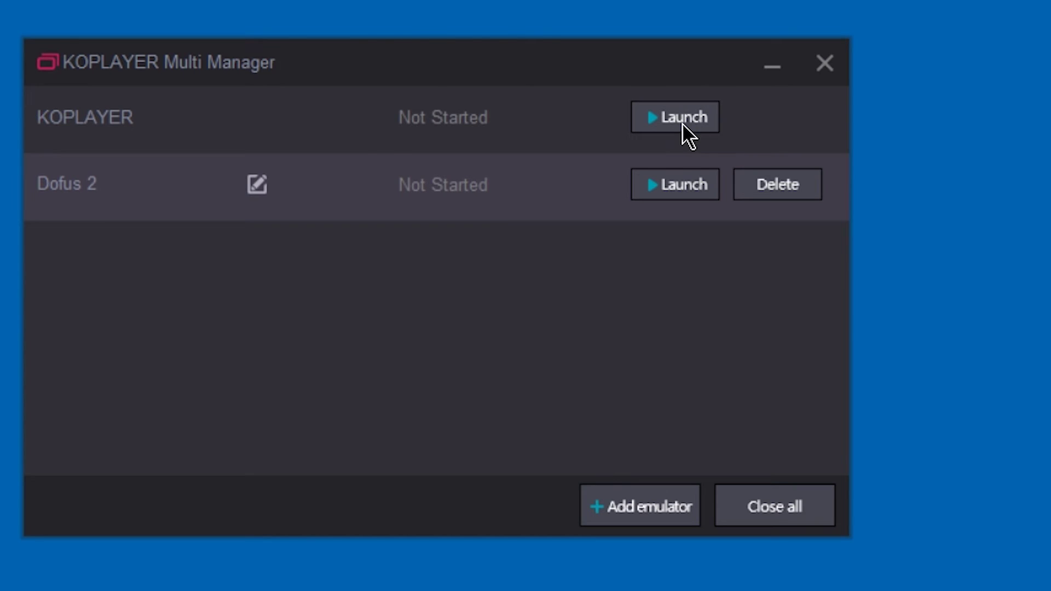
left_click(682, 124)
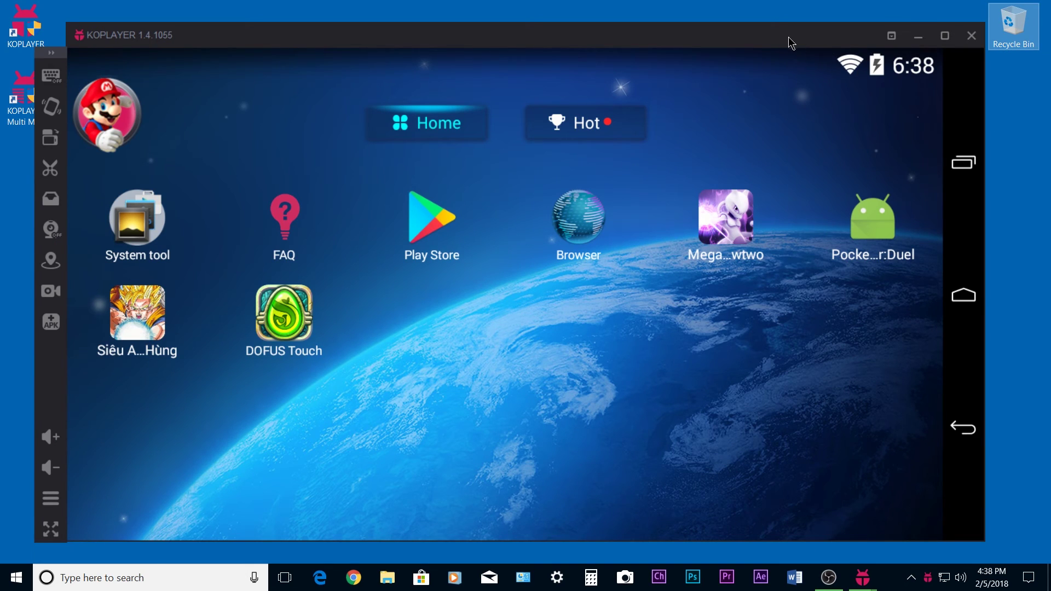
Move the windows to uncover Multi Manager and launch the Dofus 2 emulator
left_click_drag(788, 37, 815, 371)
left_click(500, 183)
left_click_drag(500, 183, 465, 67)
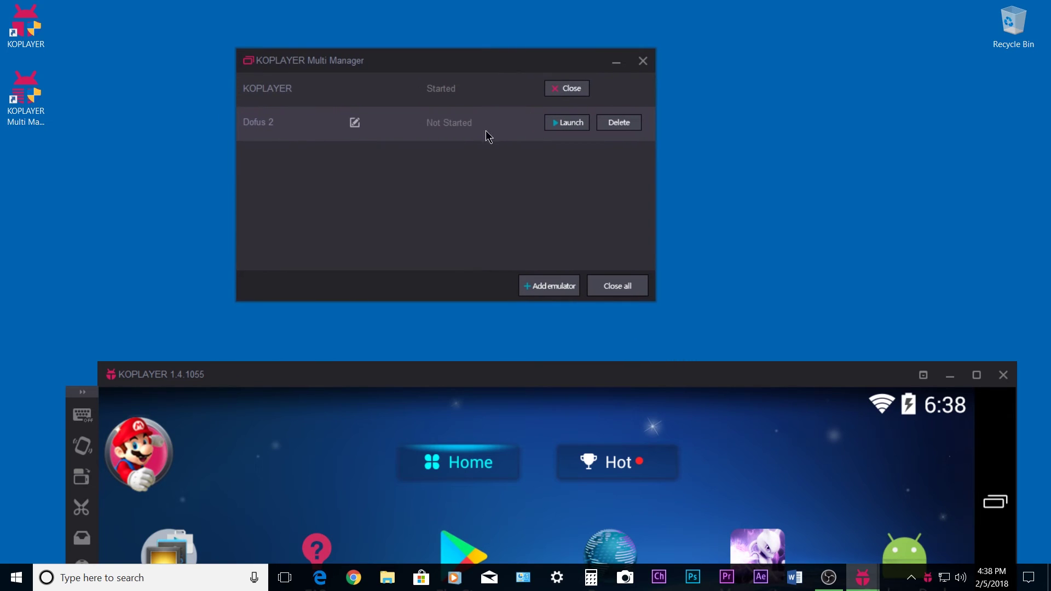
left_click(573, 124)
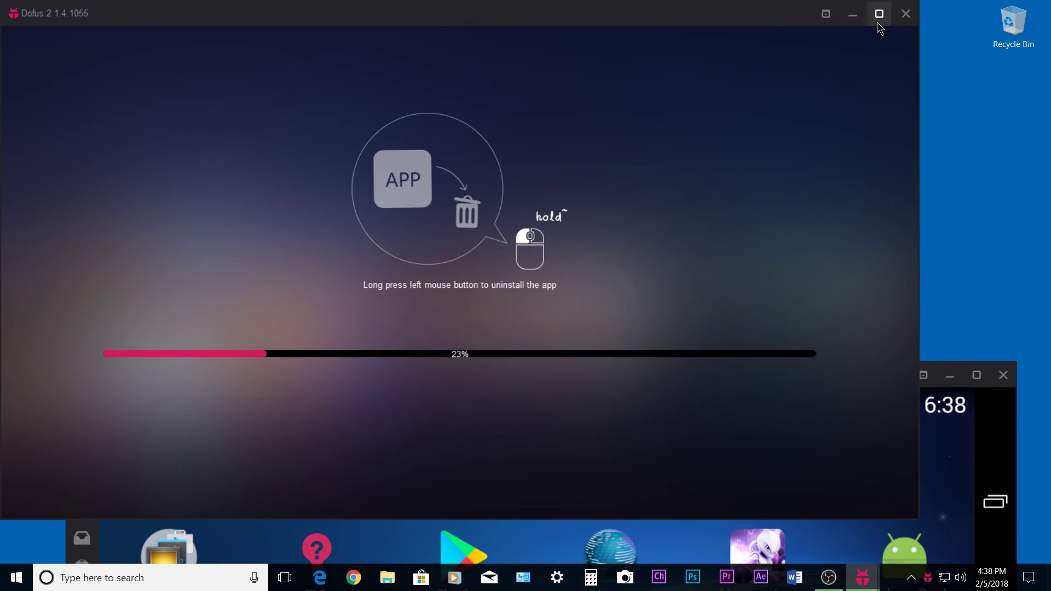
Restore and position the Dofus 2 window, then get past its welcome screen and tutorial
left_click(878, 15)
left_click_drag(712, 28, 707, 16)
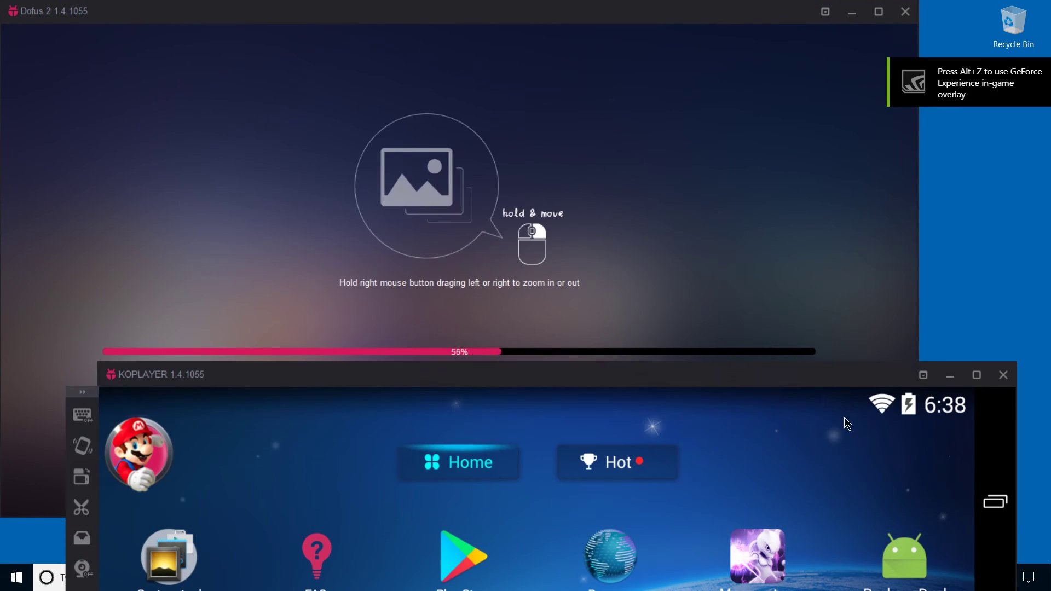
left_click_drag(802, 377, 799, 37)
left_click(746, 19)
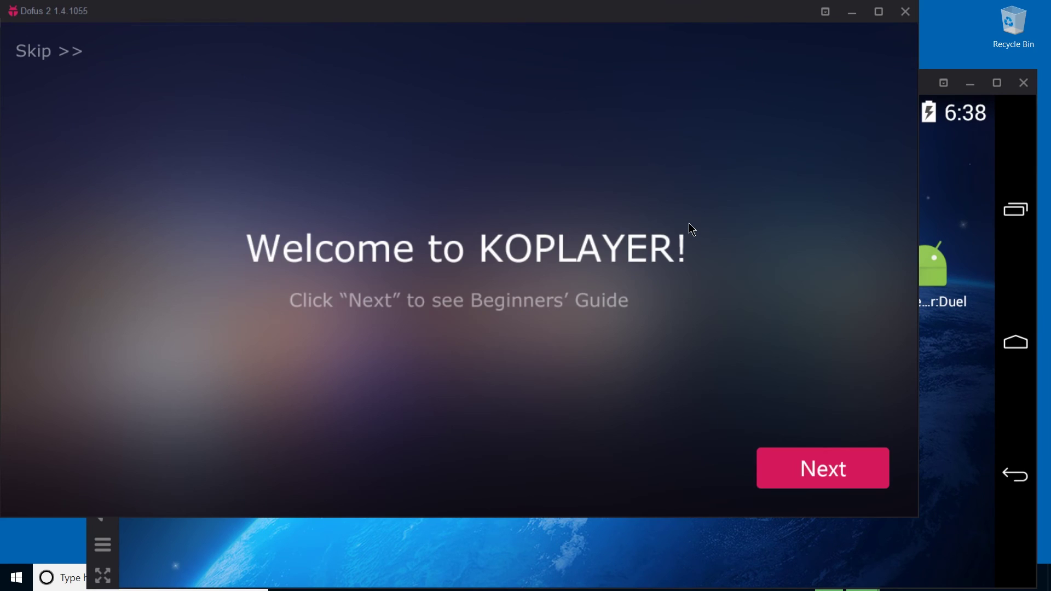
left_click(819, 458)
left_click(819, 458)
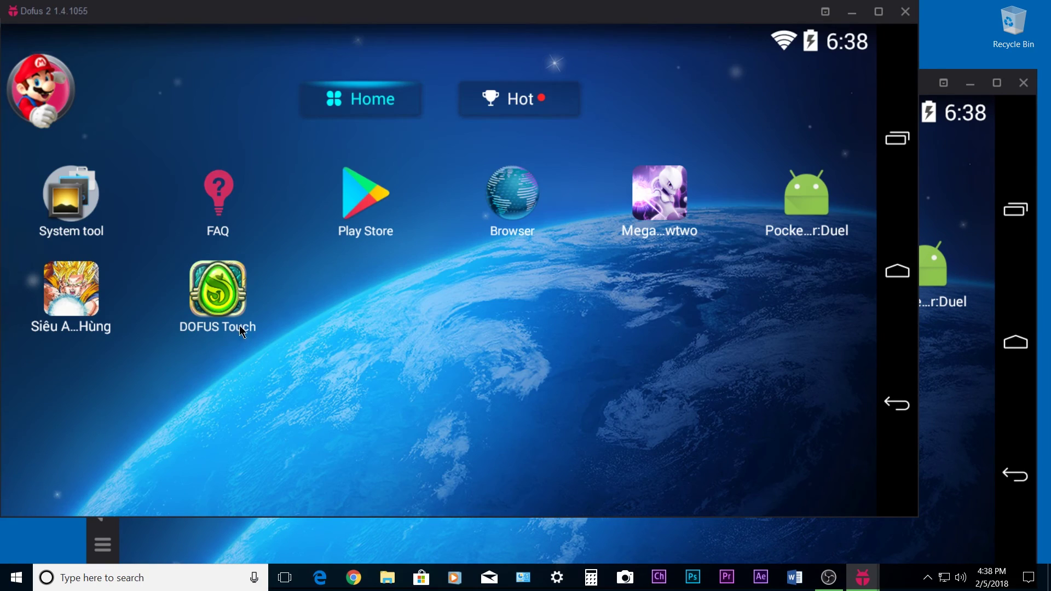
Shift the original emulator window right and up, keeping Dofus 2 in front
left_click(922, 91)
left_click_drag(881, 91, 939, 61)
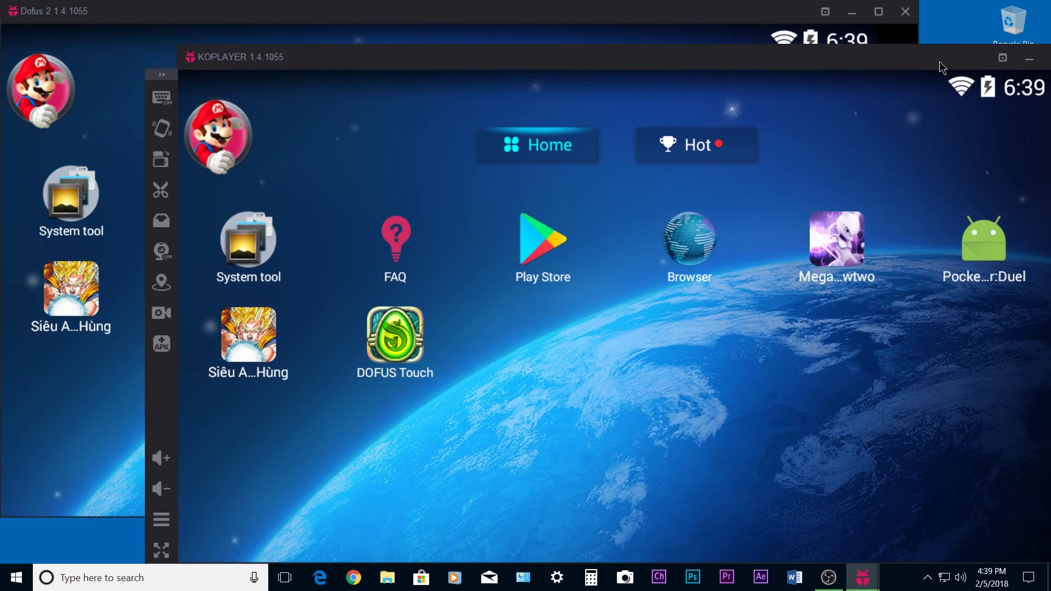
left_click(657, 11)
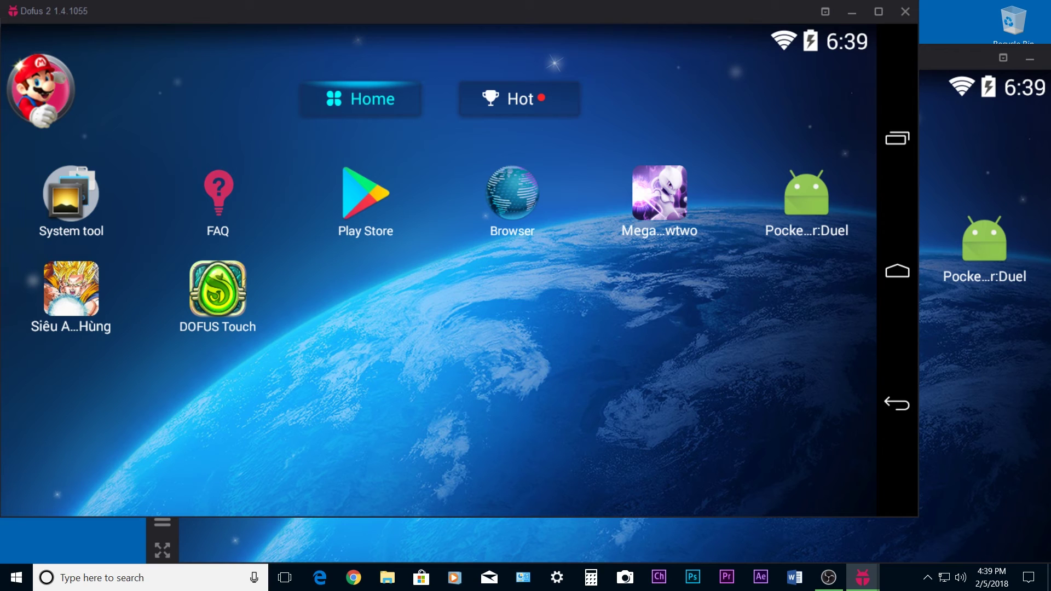
Start DOFUS Touch in Dofus 2 and enter the game on the Brutas server
left_click(230, 296)
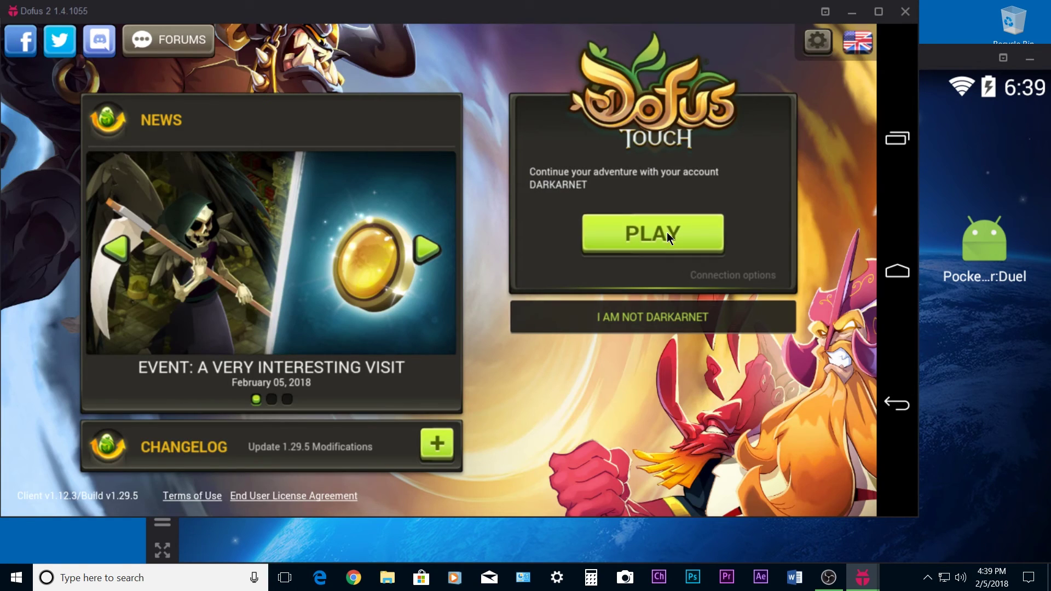
left_click(667, 232)
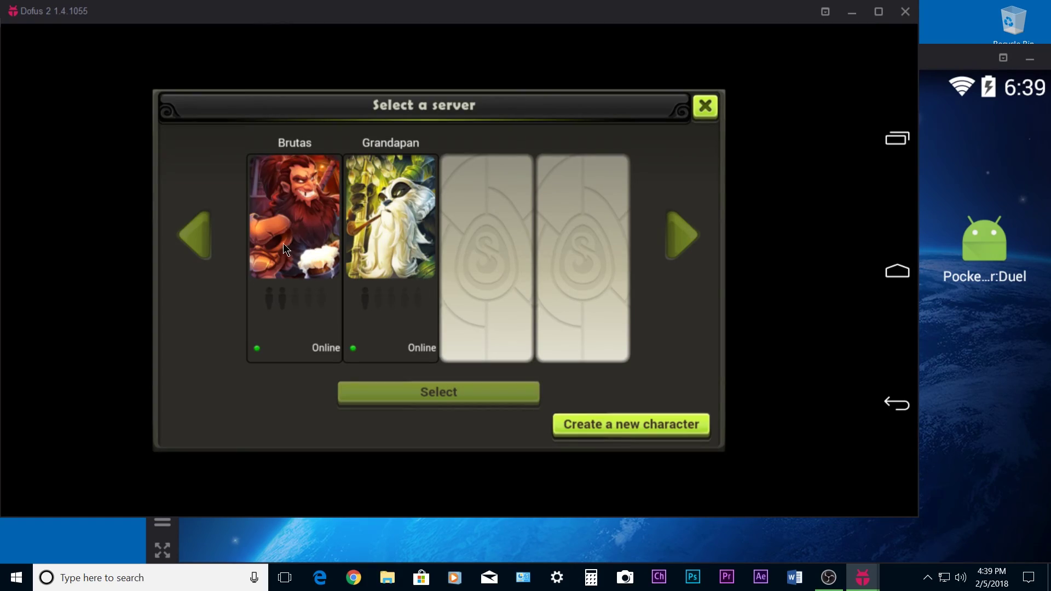
left_click(284, 243)
left_click(415, 394)
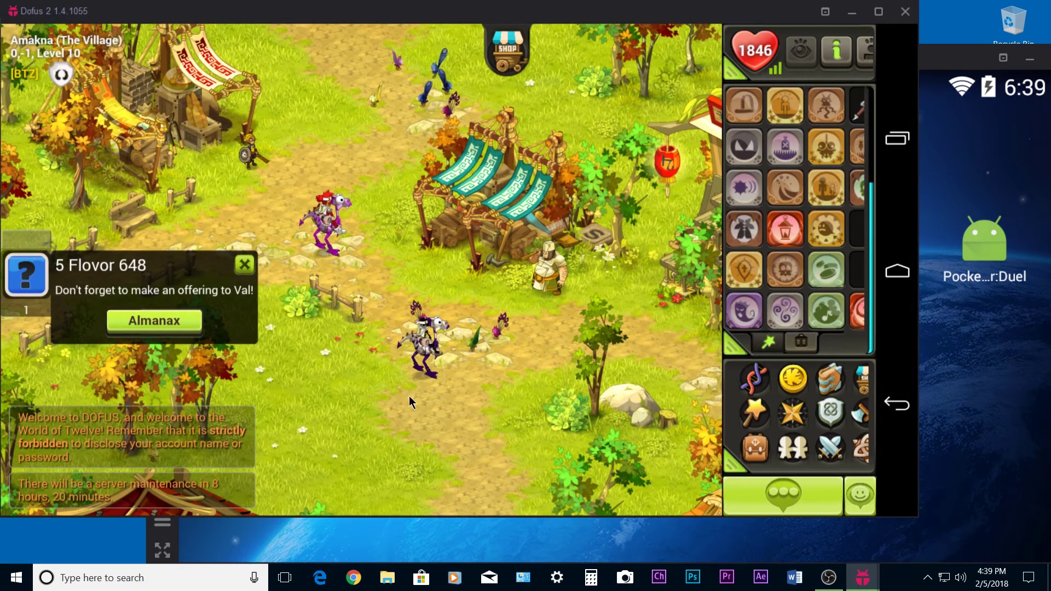
left_click(404, 395)
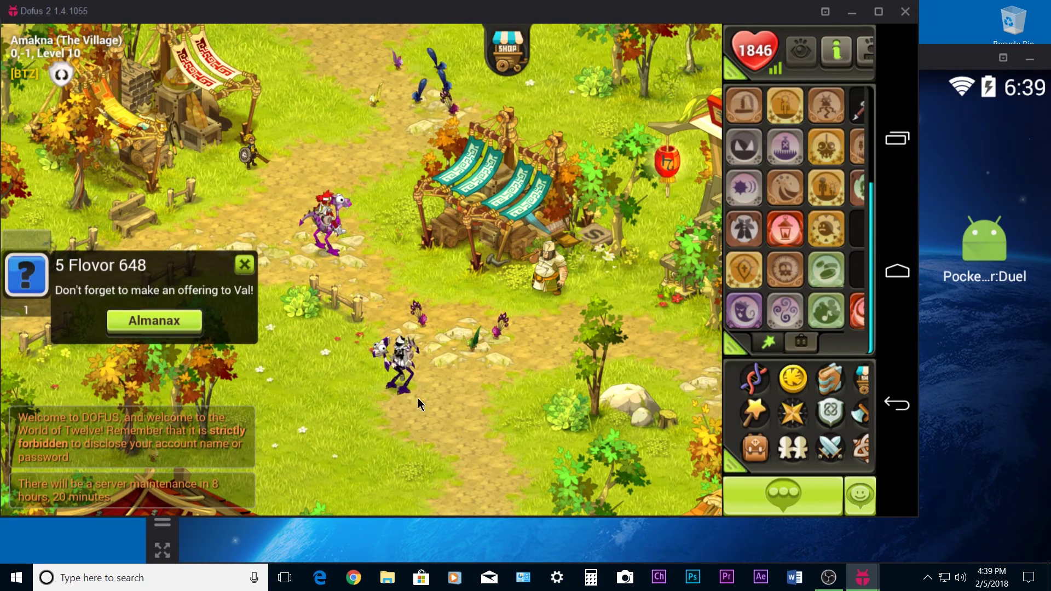
Bring the original emulator forward and start DOFUS Touch there
left_click(942, 64)
mouse_move(734, 64)
left_mouse_down()
mouse_move(721, 49)
mouse_move(728, 66)
left_mouse_up()
left_click(405, 346)
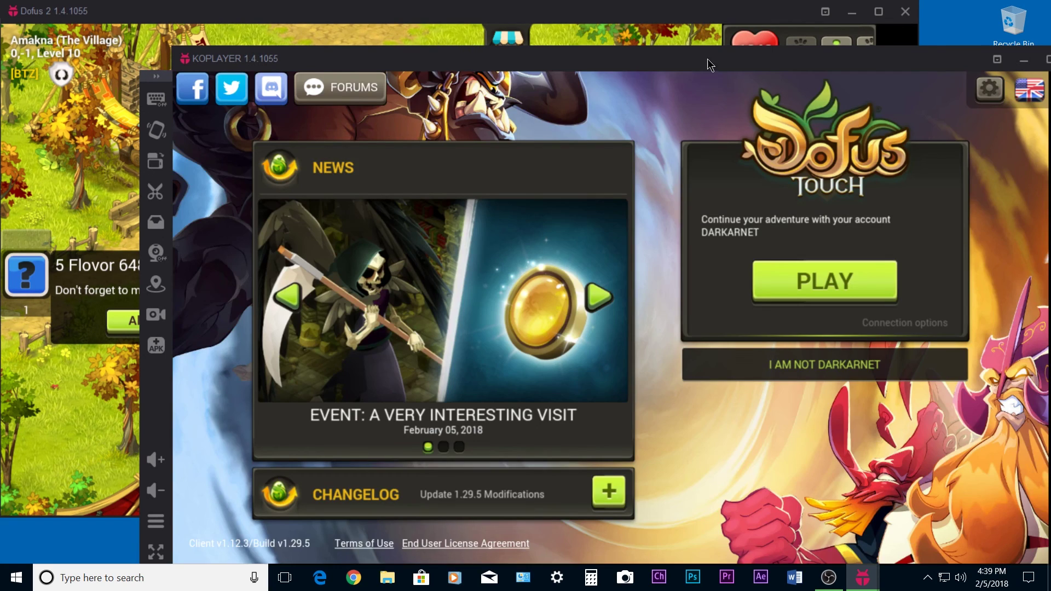
Log in with the second account, enter Bonta Rat Dungeon's fifth room, and dismiss the Almanax popup
left_click_drag(707, 62, 657, 43)
left_click(723, 351)
left_click(712, 239)
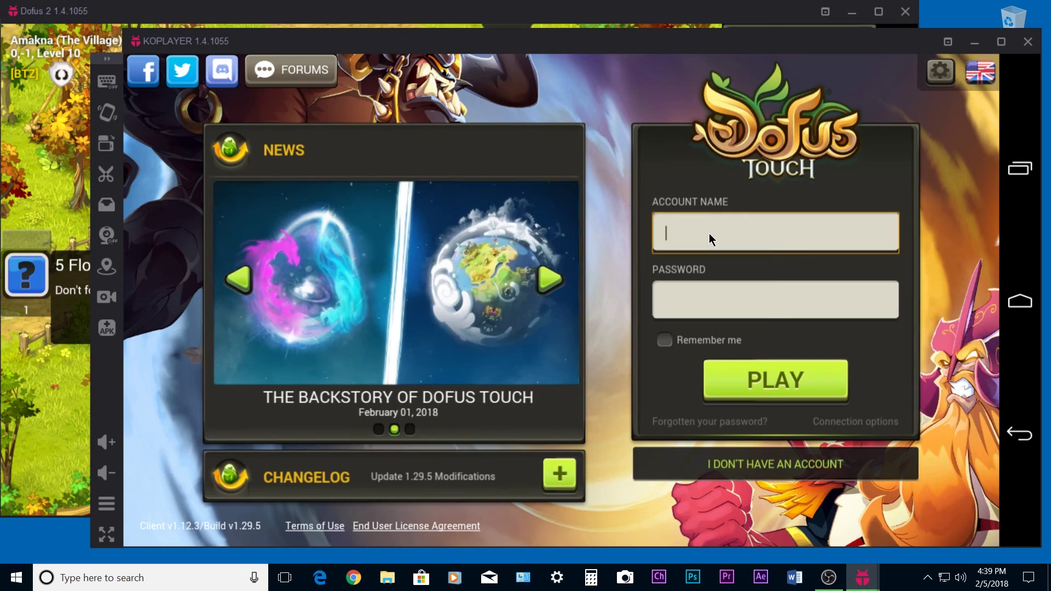
left_click(775, 383)
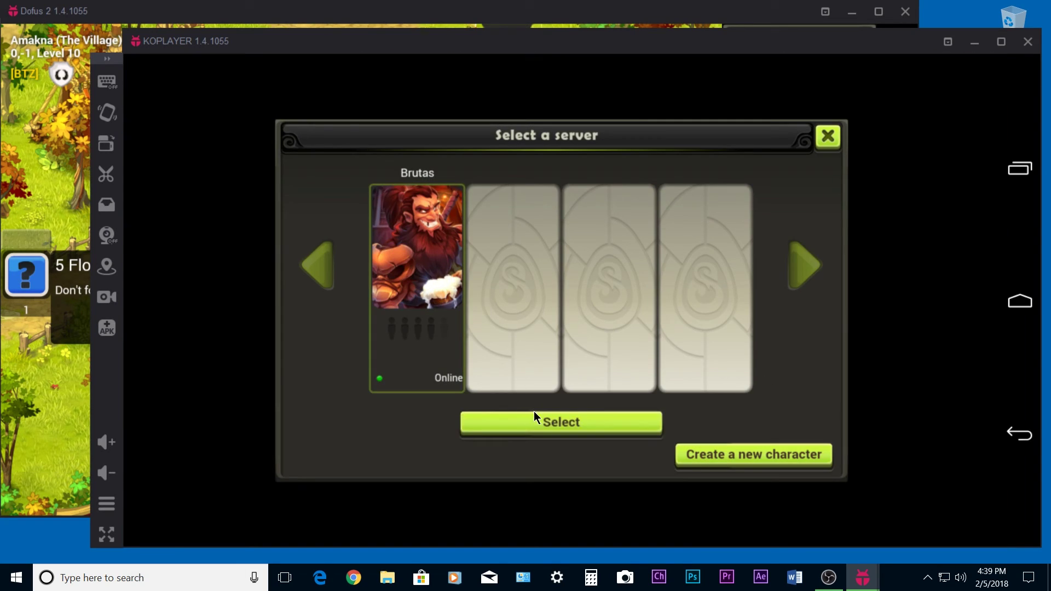
left_click(538, 424)
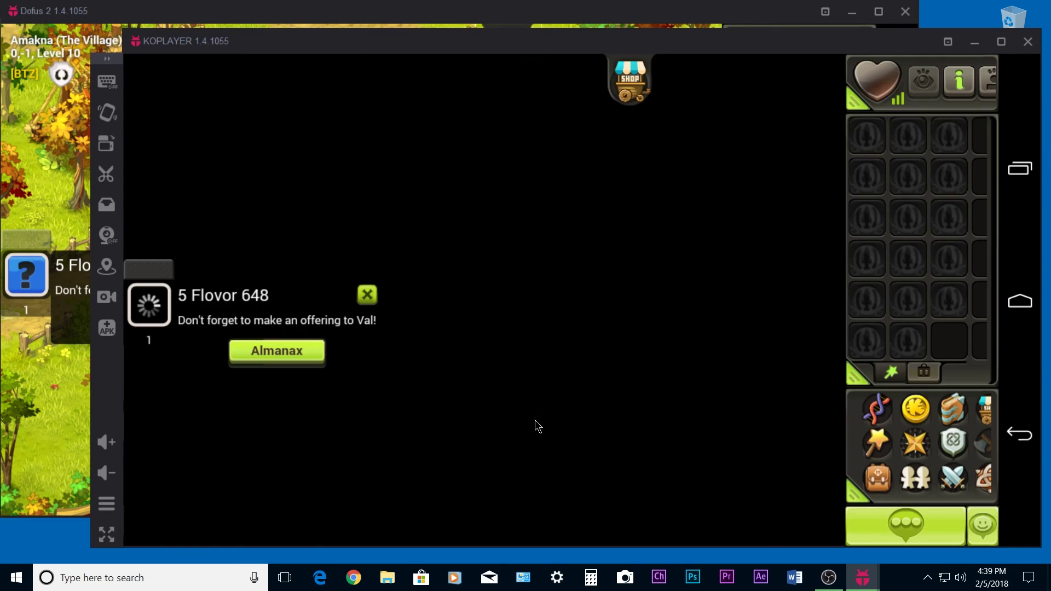
left_click(372, 298)
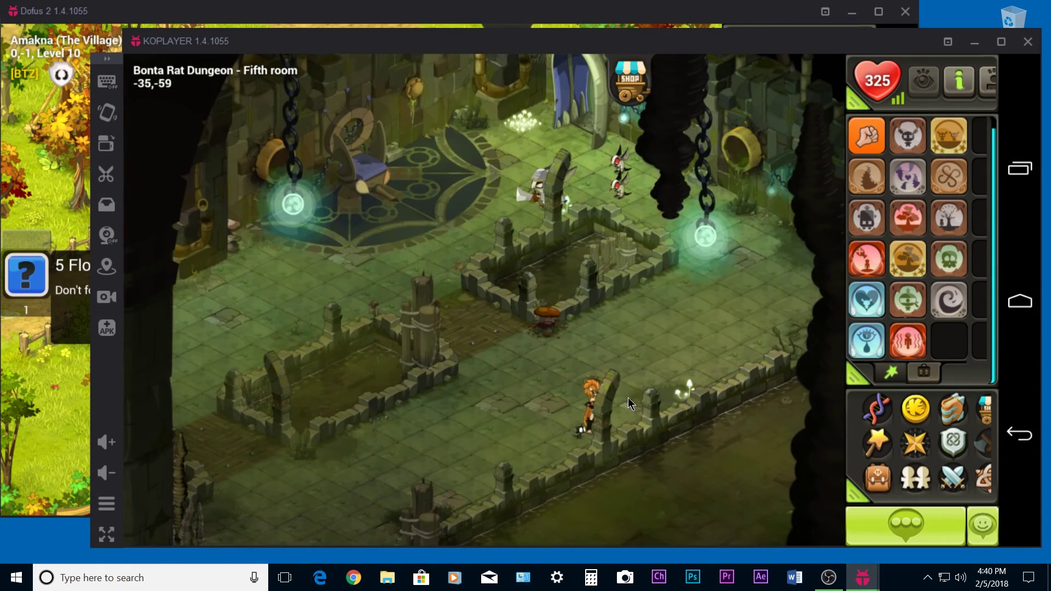
left_click(534, 386)
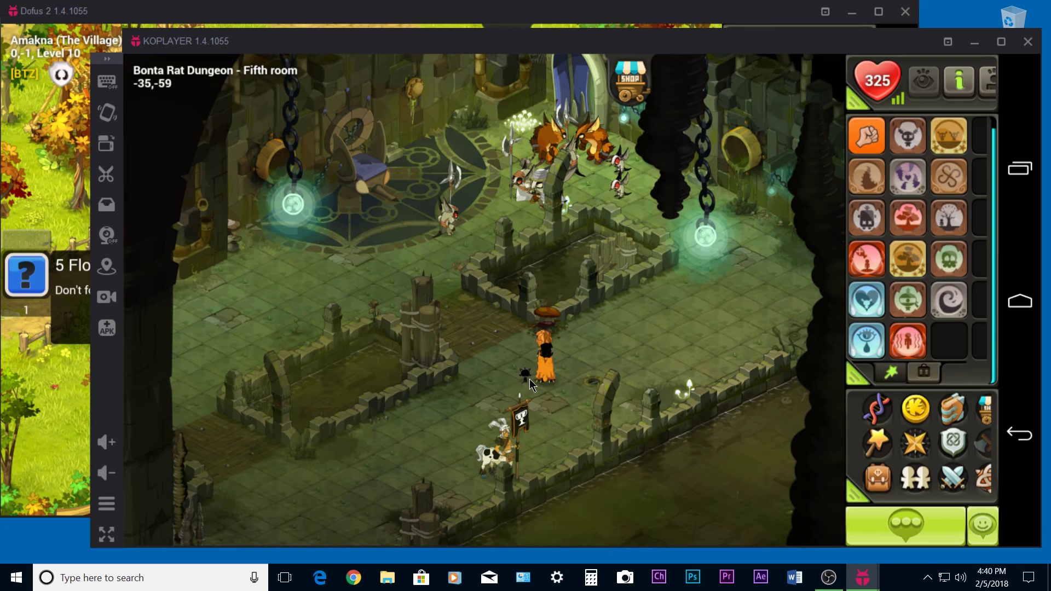